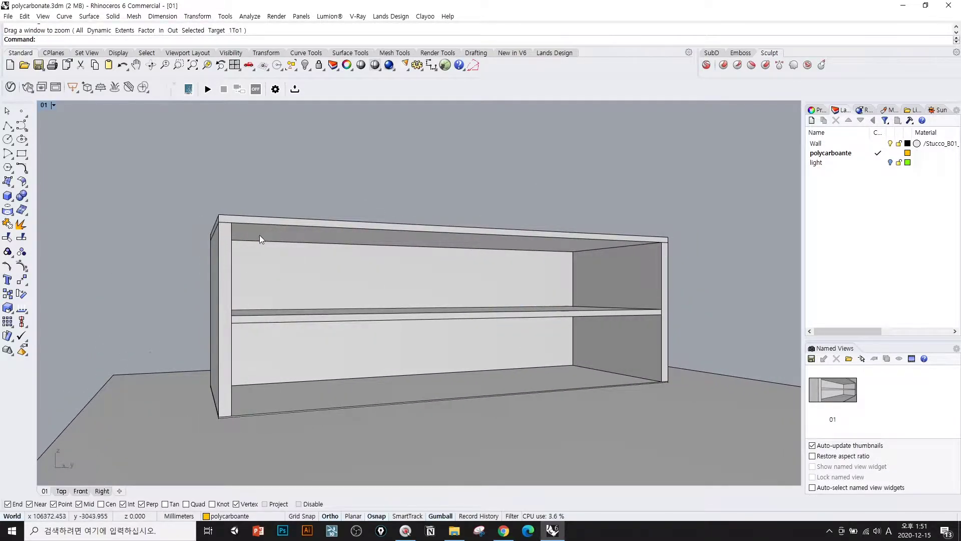
Model a box that fills the width and height of the shelf unit's upper front opening.
{"action": "right_click_drag", "start_coordinate": [431, 321], "coordinate": [425, 353]}
{"action": "type", "text": "B"}
{"action": "key", "text": "space"}
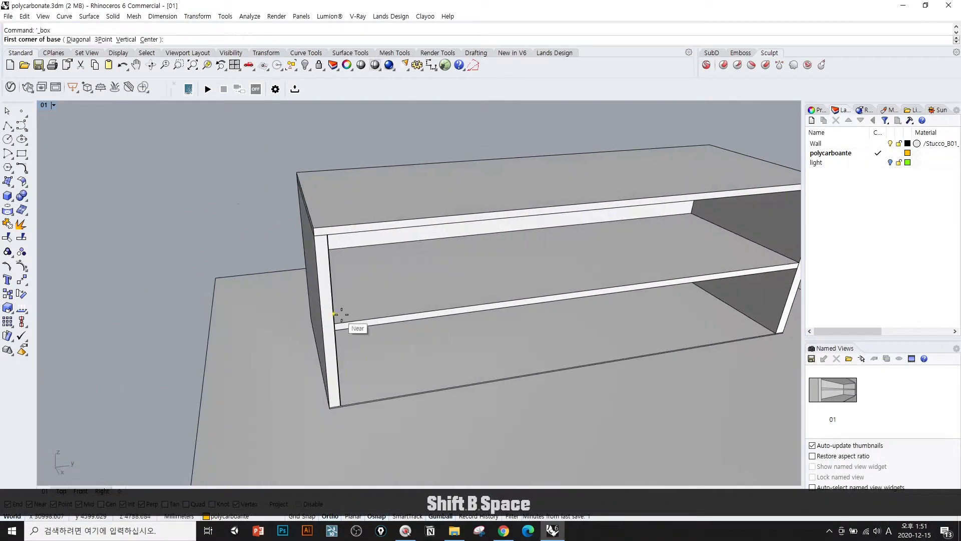
{"action": "scroll", "coordinate": [337, 315], "scroll_direction": "up", "scroll_amount": 5}
{"action": "left_click", "coordinate": [273, 343]}
{"action": "scroll", "coordinate": [536, 306], "scroll_direction": "down", "scroll_amount": 3}
{"action": "right_click_drag", "start_coordinate": [536, 307], "coordinate": [257, 294], "text": "shift"}
{"action": "scroll", "coordinate": [420, 317], "scroll_direction": "up", "scroll_amount": 5}
{"action": "left_click", "coordinate": [466, 309]}
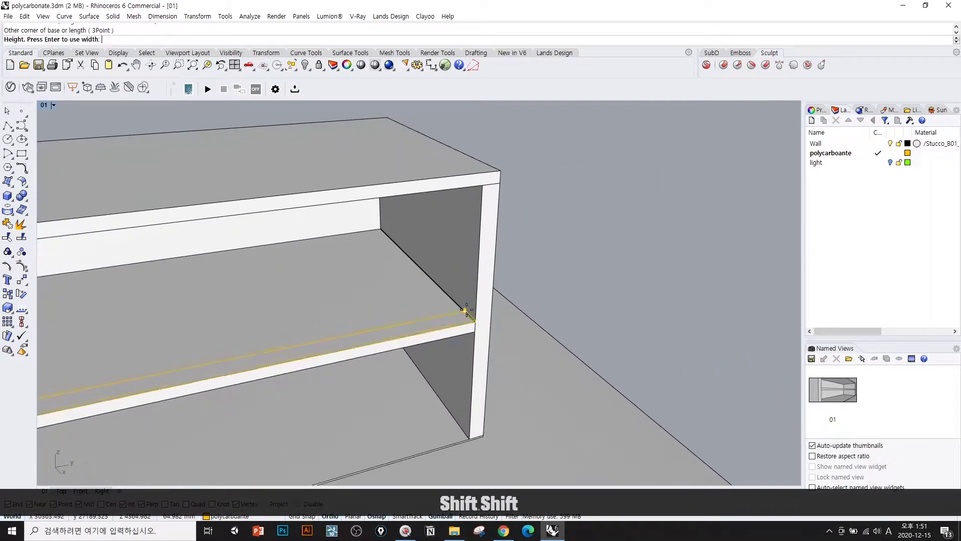
{"action": "left_click", "coordinate": [484, 182]}
Isolate the new box and scale its thickness to 150 mm from one top corner.
{"action": "left_click", "coordinate": [380, 285]}
{"action": "type", "text": "hh"}
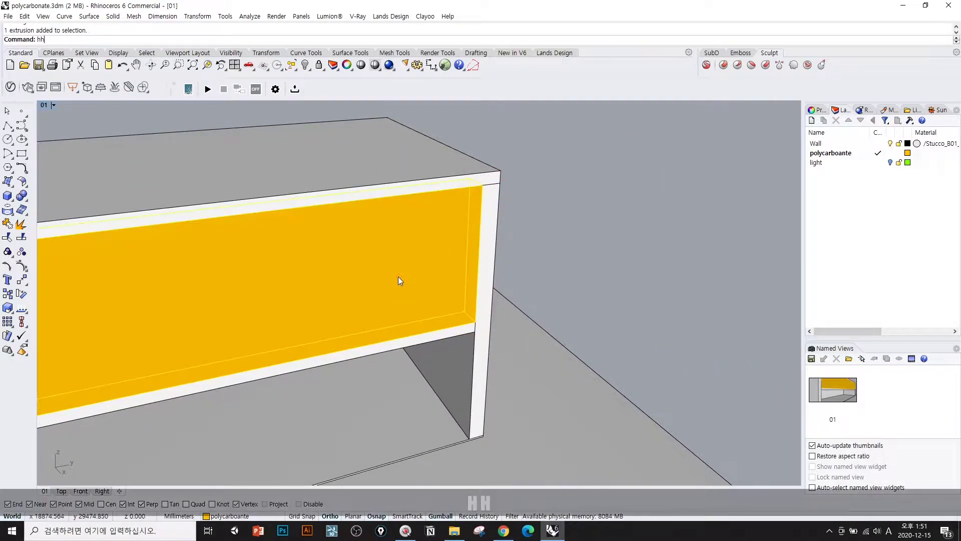
{"action": "key", "text": "space"}
{"action": "right_click_drag", "start_coordinate": [575, 250], "coordinate": [246, 302]}
{"action": "left_click", "coordinate": [546, 175]}
{"action": "type", "text": "sc"}
{"action": "key", "text": "space"}
{"action": "left_click", "coordinate": [370, 266]}
{"action": "left_click", "coordinate": [405, 273]}
{"action": "type", "text": "150"}
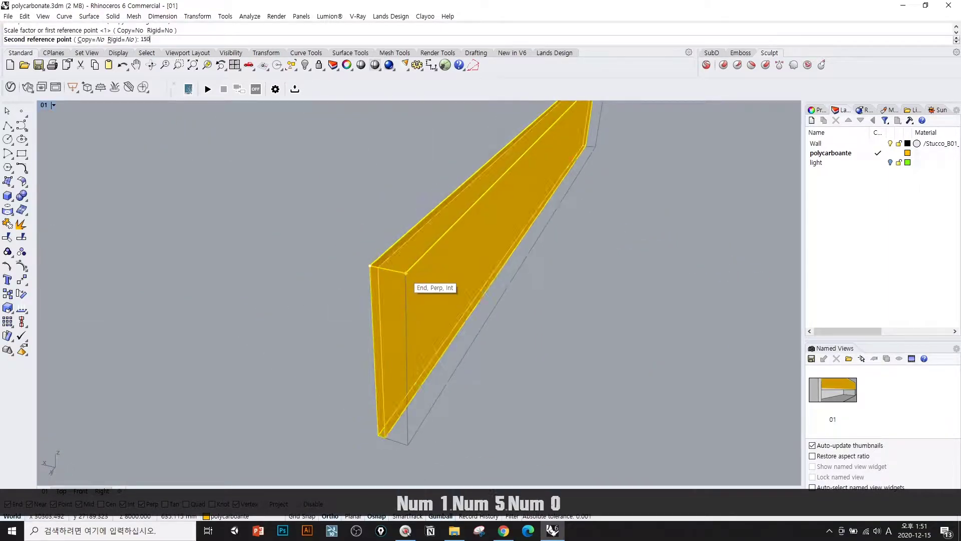
{"action": "key", "text": "Return"}
Show the hidden shelf objects again and clear the selection.
{"action": "mouse_move", "coordinate": [522, 309]}
{"action": "right_mouse_down"}
{"action": "mouse_move", "coordinate": [401, 303]}
{"action": "mouse_move", "coordinate": [531, 300]}
{"action": "right_mouse_up"}
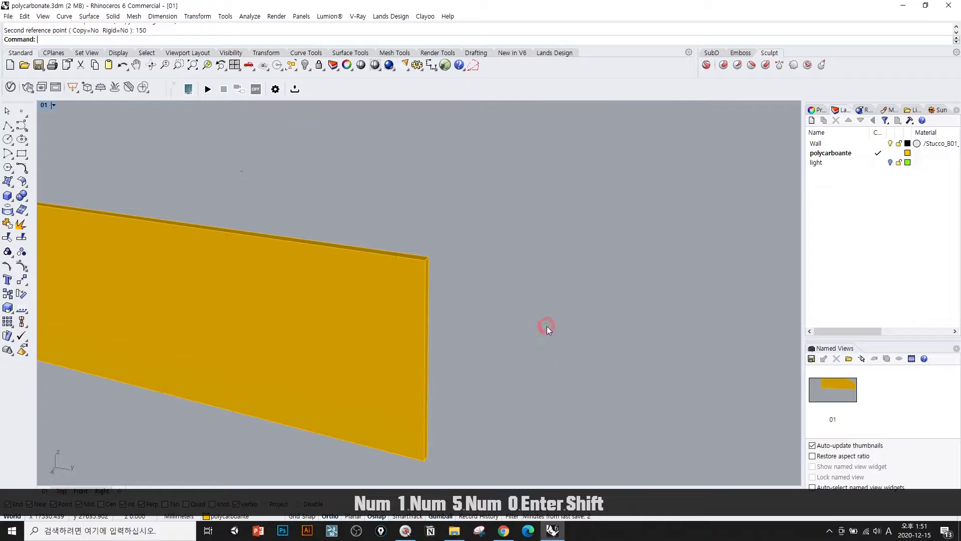
{"action": "type", "text": "show"}
{"action": "key", "text": "space"}
{"action": "key", "text": "Escape"}
Move the orange panel by -50 mm to recess it into the shelf opening.
{"action": "right_click_drag", "start_coordinate": [361, 384], "coordinate": [344, 321]}
{"action": "left_click", "coordinate": [345, 321], "text": "shift"}
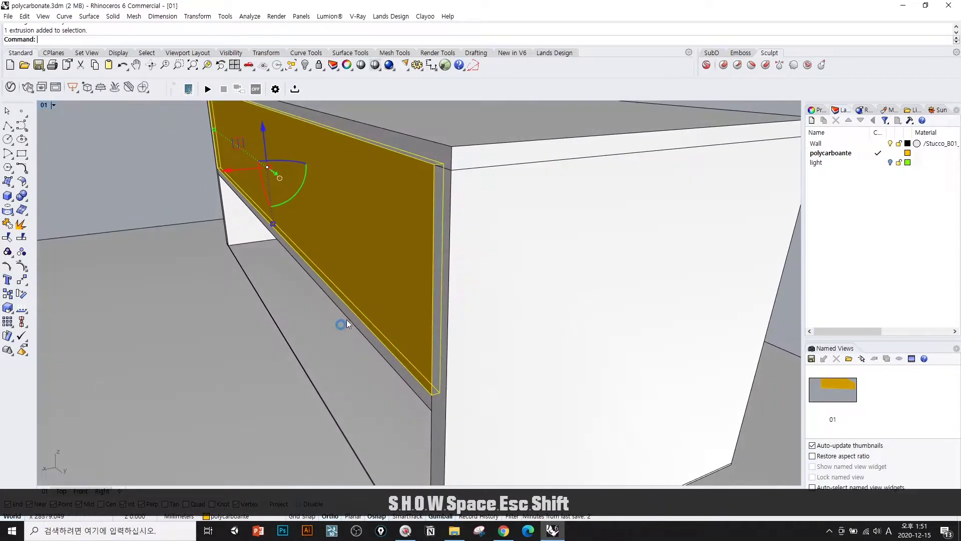
{"action": "scroll", "coordinate": [345, 321], "scroll_direction": "down", "scroll_amount": 5}
{"action": "left_click", "coordinate": [257, 206]}
{"action": "type", "text": "-50"}
{"action": "key", "text": "Return"}
{"action": "key", "text": "Escape"}
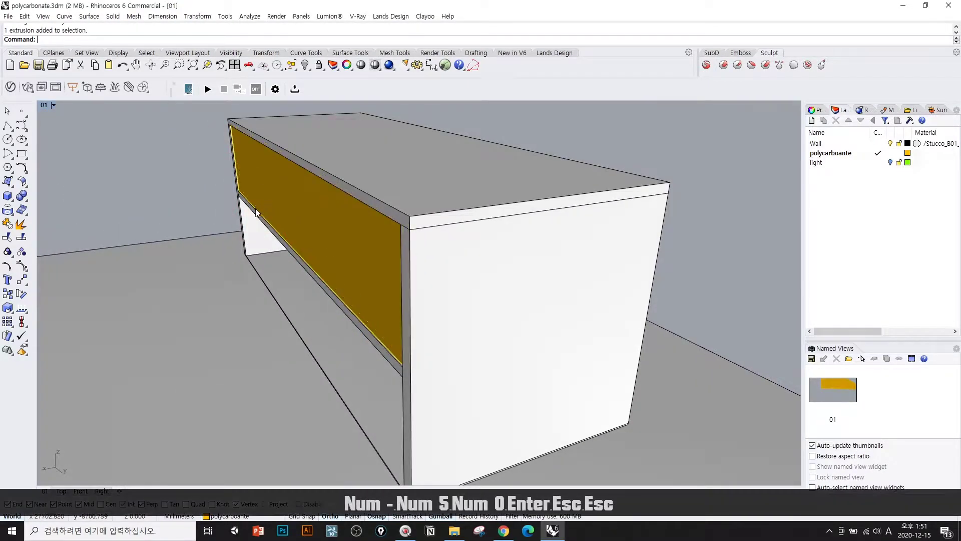
{"action": "key", "text": "Escape"}
{"action": "left_click", "coordinate": [371, 252]}
{"action": "left_click", "coordinate": [254, 205]}
{"action": "key", "text": "Return"}
{"action": "key", "text": "Escape"}
{"action": "key", "text": "Escape"}
Examine the shelf front and panel in rendered display, and return to shaded display.
{"action": "type", "text": "z"}
{"action": "left_click_drag", "start_coordinate": [179, 119], "coordinate": [416, 295]}
{"action": "mouse_move", "coordinate": [415, 295]}
{"action": "right_mouse_down", "text": "shift"}
{"action": "mouse_move", "coordinate": [395, 302]}
{"action": "mouse_move", "coordinate": [457, 293]}
{"action": "mouse_move", "coordinate": [527, 346]}
{"action": "right_mouse_up", "text": "shift"}
{"action": "scroll", "coordinate": [457, 294], "scroll_direction": "down", "scroll_amount": 5}
{"action": "type", "text": "rf"}
{"action": "right_click_drag", "start_coordinate": [411, 336], "coordinate": [465, 283]}
{"action": "type", "text": "sf"}
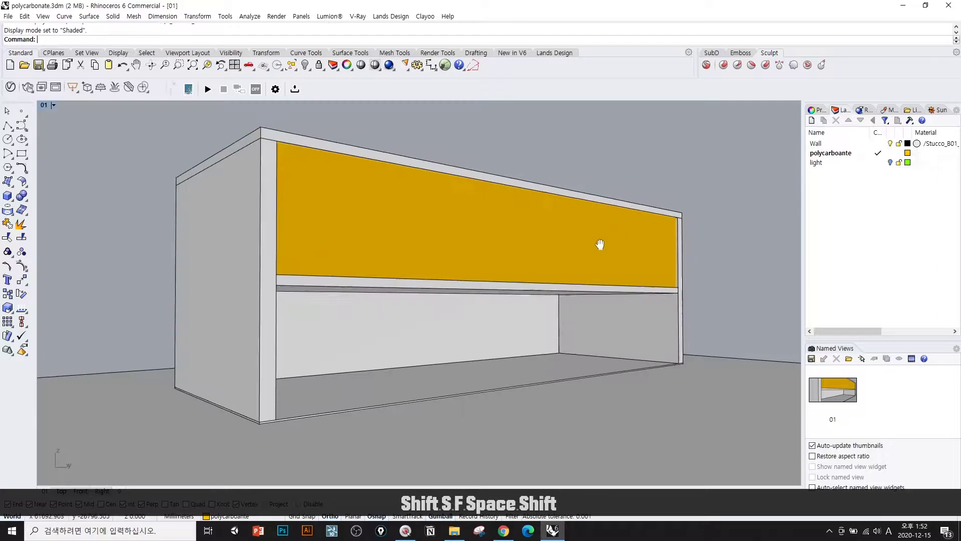
{"action": "right_click_drag", "start_coordinate": [602, 236], "coordinate": [511, 274], "text": "shift"}
Launch Grasshopper and place the Instant Arch Polycarbonate component on the canvas, keeping the model visible beside it.
{"action": "type", "text": "Grasshopper"}
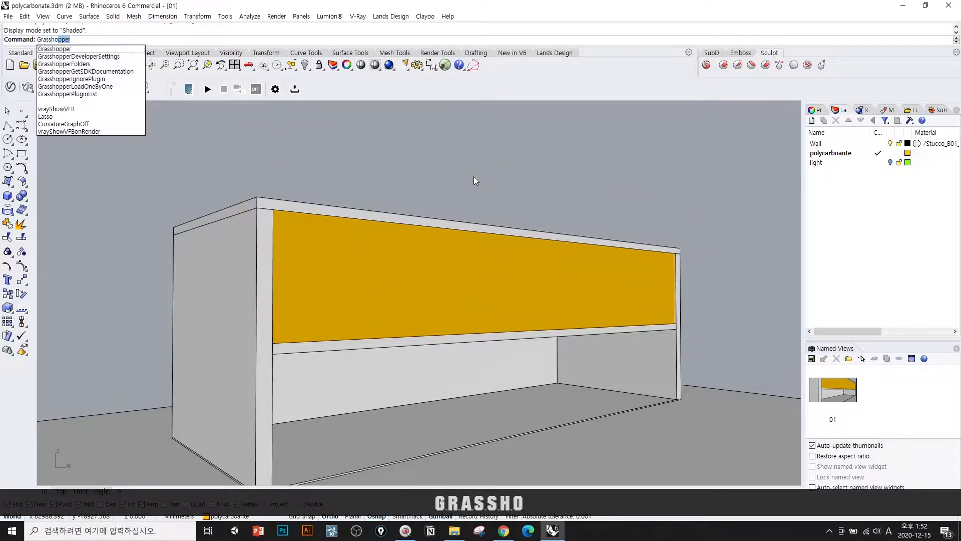
{"action": "key", "text": "Return"}
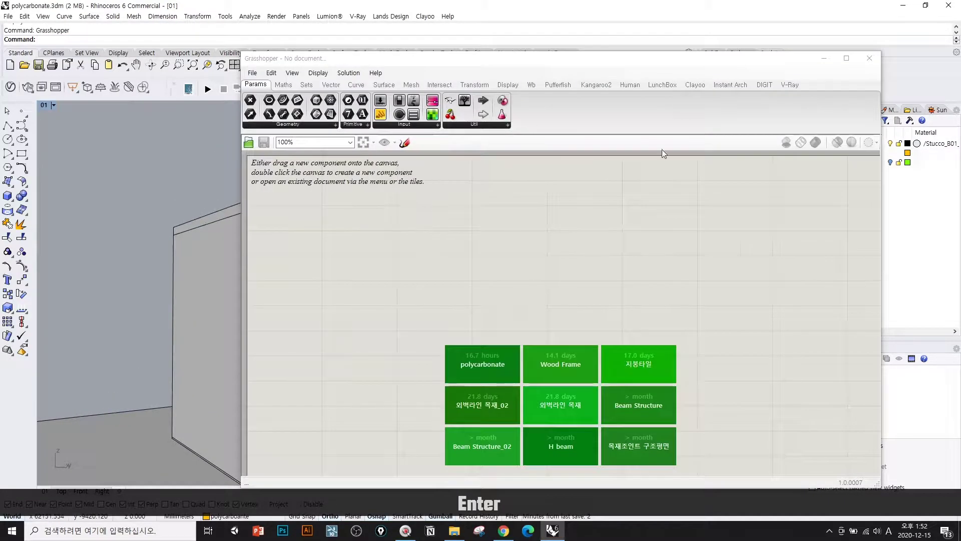
{"action": "left_click", "coordinate": [731, 87]}
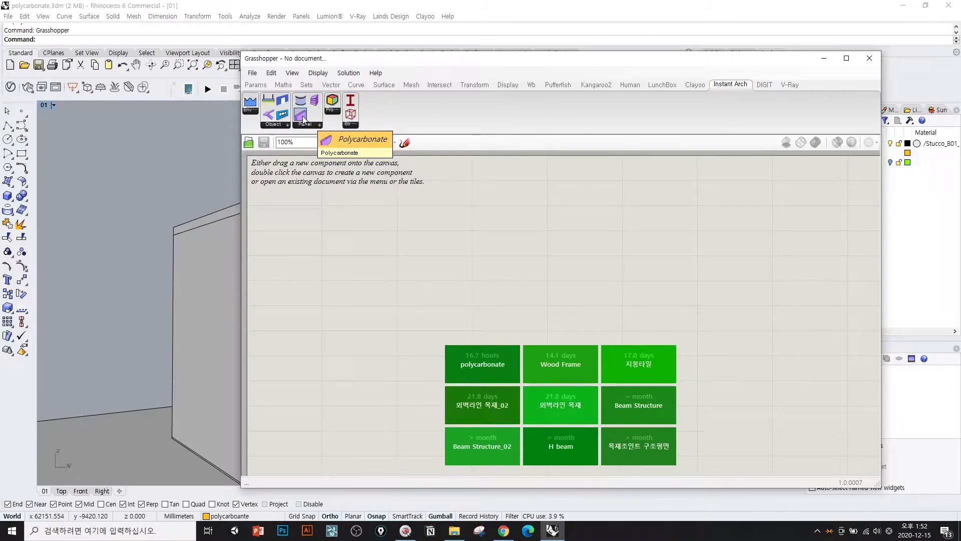
{"action": "left_click_drag", "start_coordinate": [304, 118], "coordinate": [456, 254]}
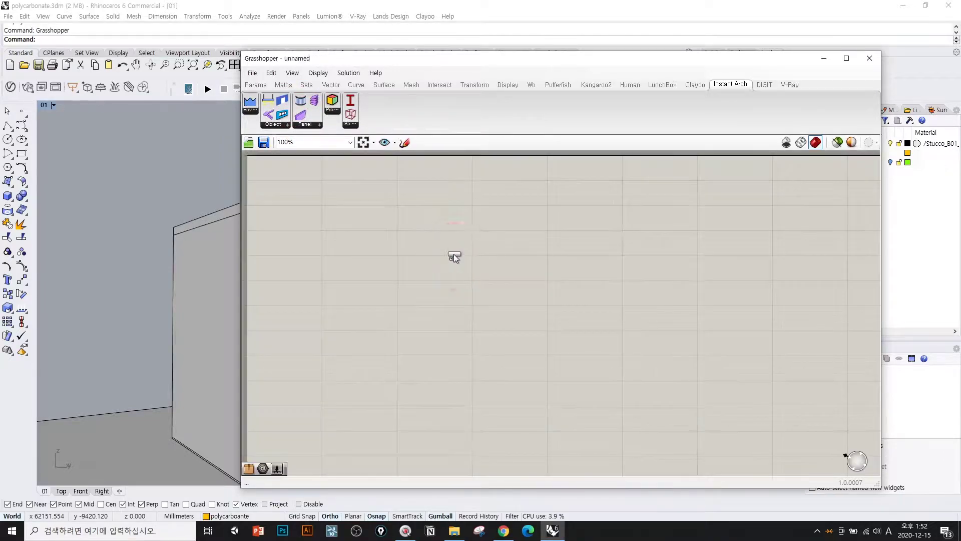
{"action": "scroll", "coordinate": [453, 259], "scroll_direction": "up", "scroll_amount": 4}
{"action": "scroll", "coordinate": [547, 285], "scroll_direction": "down", "scroll_amount": 3}
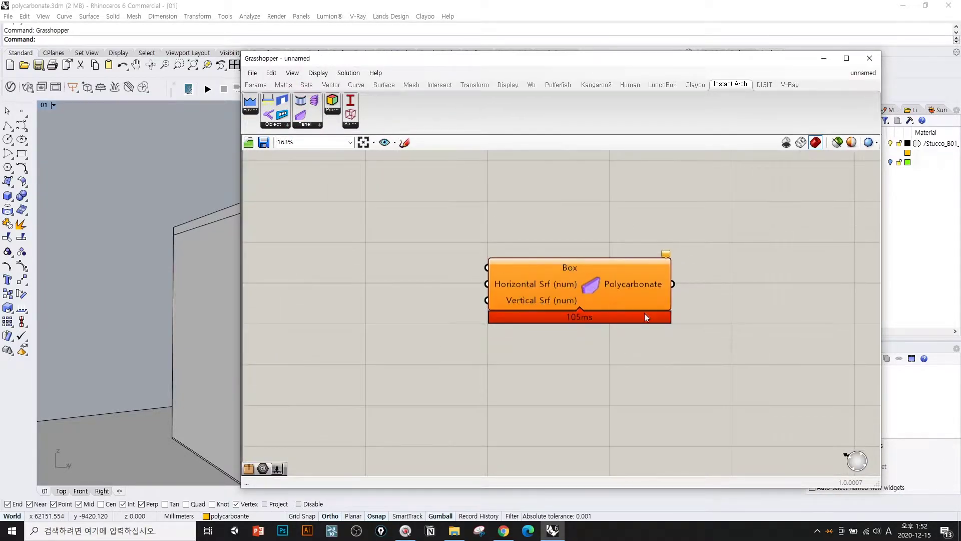
{"action": "left_click_drag", "start_coordinate": [483, 57], "coordinate": [678, 59]}
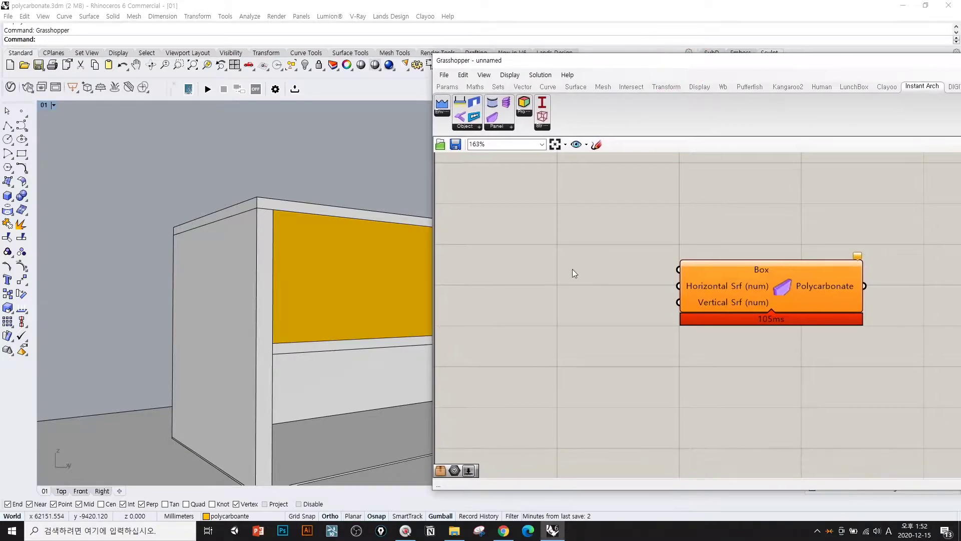
Add a Geometry parameter and connect it to the Polycarbonate component's Box input.
{"action": "double_click", "coordinate": [573, 269]}
{"action": "type", "text": "geome"}
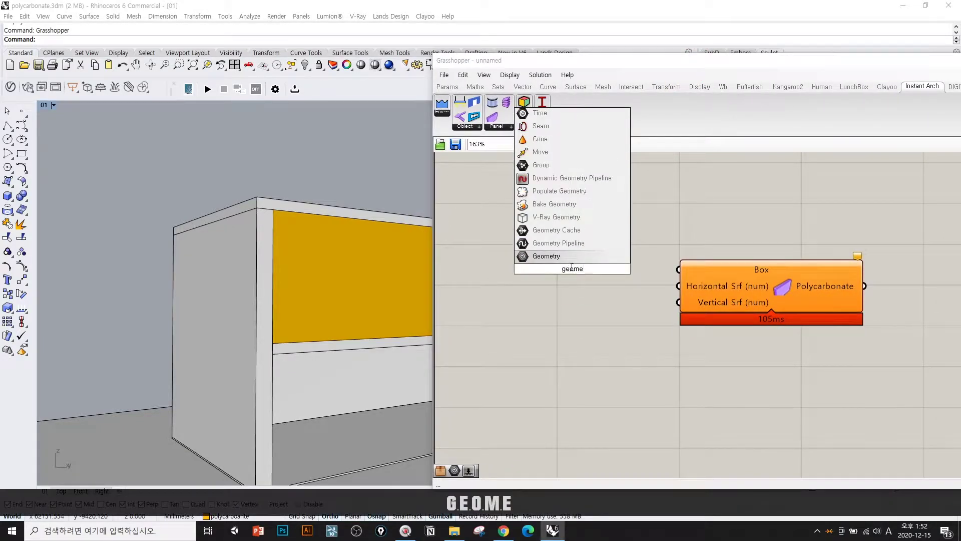
{"action": "key", "text": "Return"}
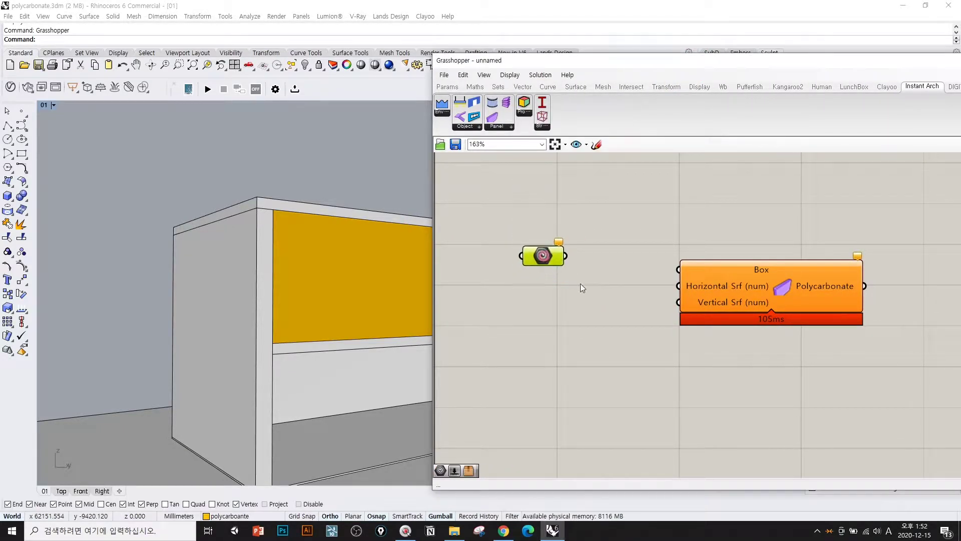
{"action": "right_click_drag", "start_coordinate": [621, 299], "coordinate": [632, 292]}
{"action": "left_click_drag", "start_coordinate": [689, 263], "coordinate": [575, 250]}
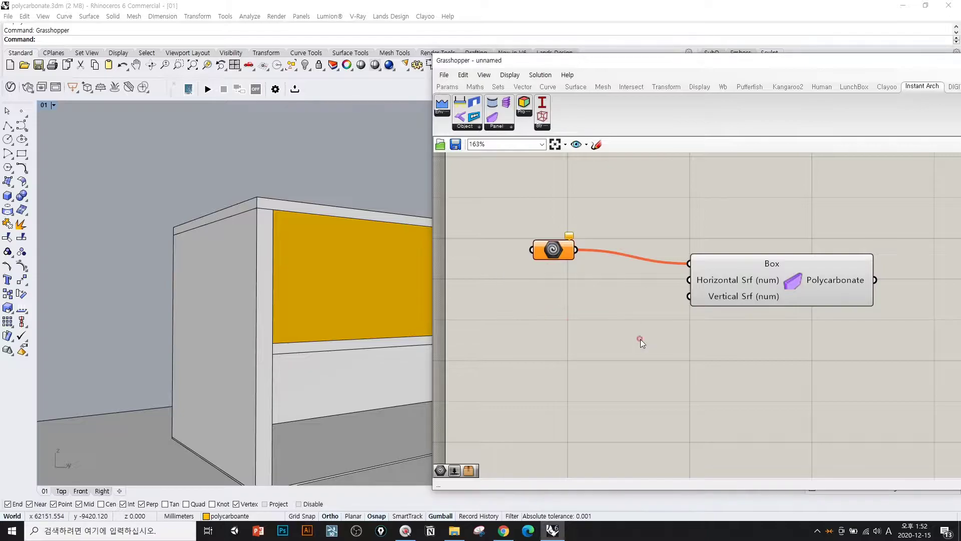
Isolate the orange panel in the model and assign it as the single geometry of the Geometry parameter.
{"action": "left_click", "coordinate": [358, 312]}
{"action": "type", "text": "h"}
{"action": "key", "text": "Return"}
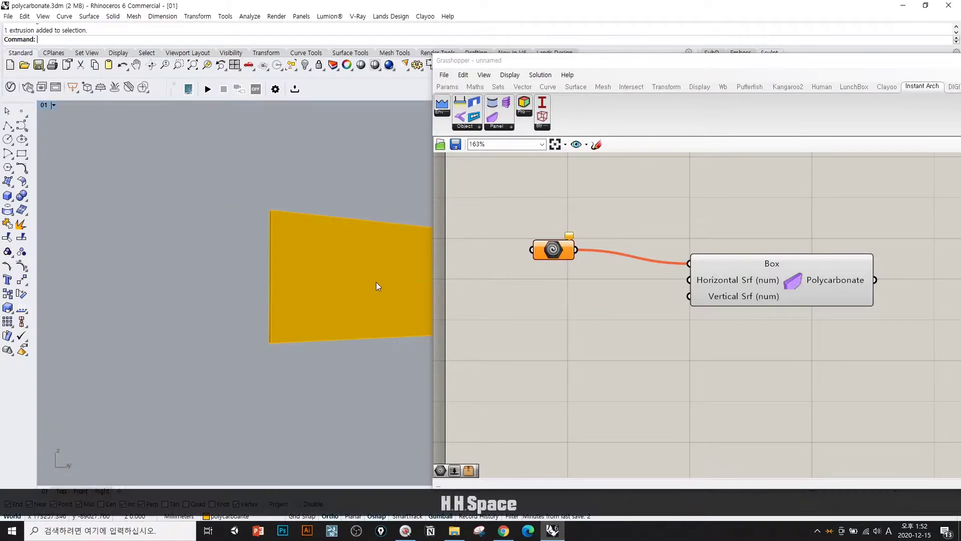
{"action": "right_click", "coordinate": [551, 254]}
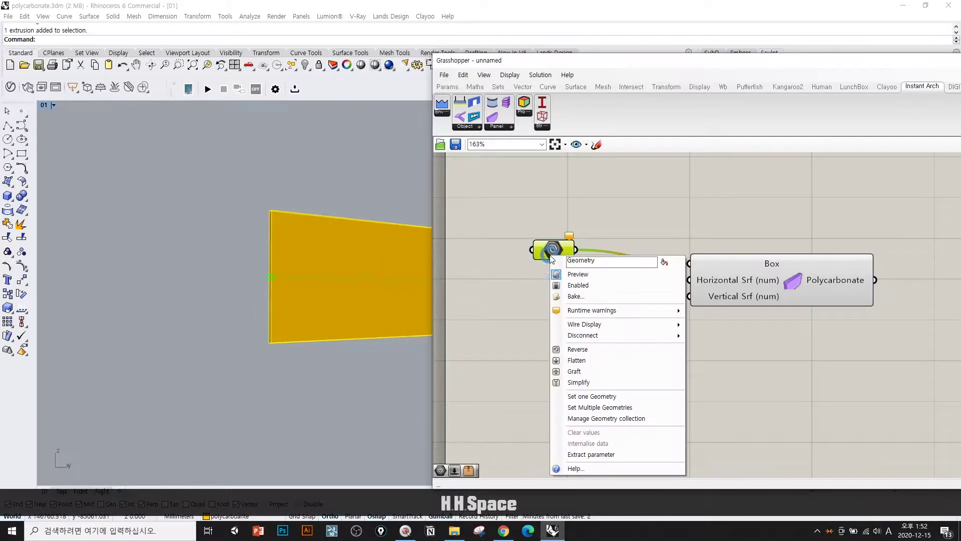
{"action": "left_click", "coordinate": [624, 396]}
{"action": "right_click_drag", "start_coordinate": [340, 190], "coordinate": [279, 326]}
{"action": "scroll", "coordinate": [274, 290], "scroll_direction": "up", "scroll_amount": 4}
{"action": "right_click_drag", "start_coordinate": [275, 290], "coordinate": [313, 302], "text": "shift"}
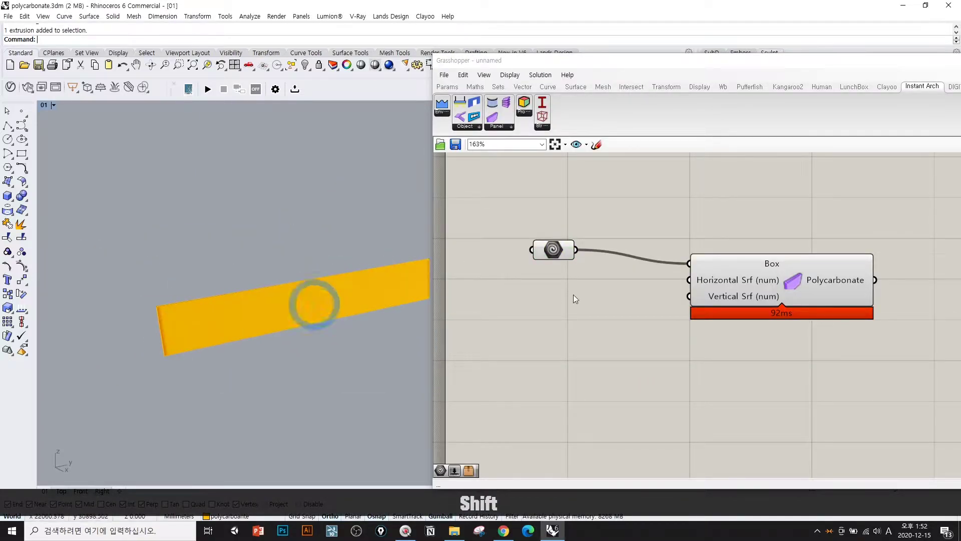
{"action": "double_click", "coordinate": [536, 303]}
{"action": "type", "text": "100"}
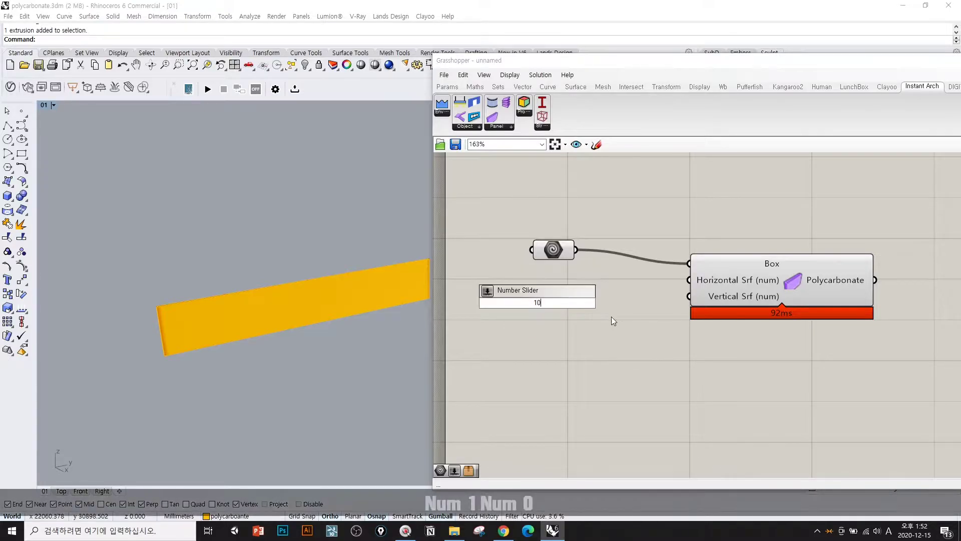
{"action": "key", "text": "Return"}
{"action": "key", "text": "Delete"}
{"action": "double_click", "coordinate": [530, 302]}
{"action": "type", "text": "120"}
{"action": "key", "text": "Return"}
{"action": "left_click", "coordinate": [620, 353]}
{"action": "left_click_drag", "start_coordinate": [555, 303], "coordinate": [554, 293]}
{"action": "left_click", "coordinate": [268, 365]}
{"action": "right_click_drag", "start_coordinate": [194, 332], "coordinate": [317, 315]}
{"action": "scroll", "coordinate": [321, 316], "scroll_direction": "up", "scroll_amount": 6}
{"action": "left_click", "coordinate": [628, 325]}
{"action": "left_click", "coordinate": [556, 289]}
{"action": "key", "text": "Delete"}
Add number sliders with values 120 and 2, and connect the 2 slider to Horizontal Srf (num).
{"action": "double_click", "coordinate": [545, 302]}
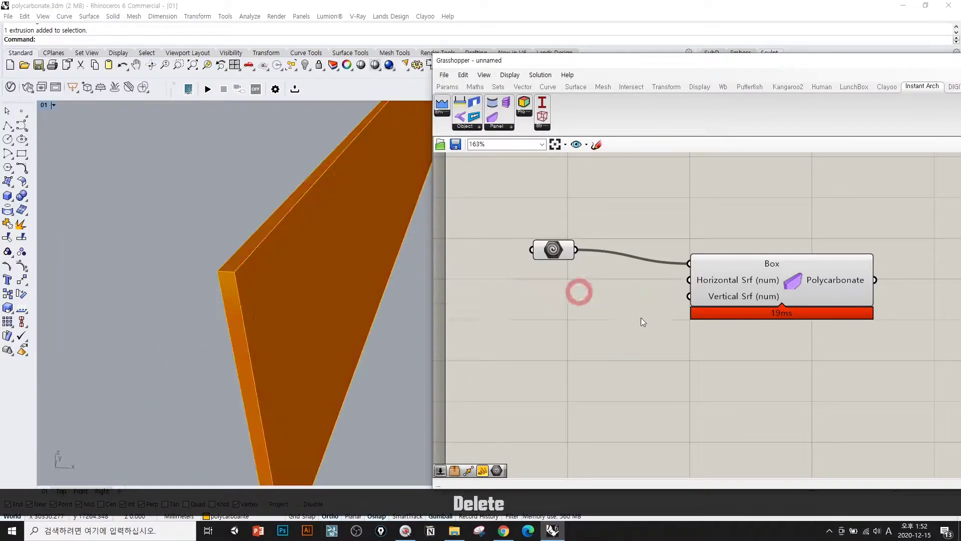
{"action": "type", "text": "120"}
{"action": "key", "text": "Return"}
{"action": "double_click", "coordinate": [538, 280]}
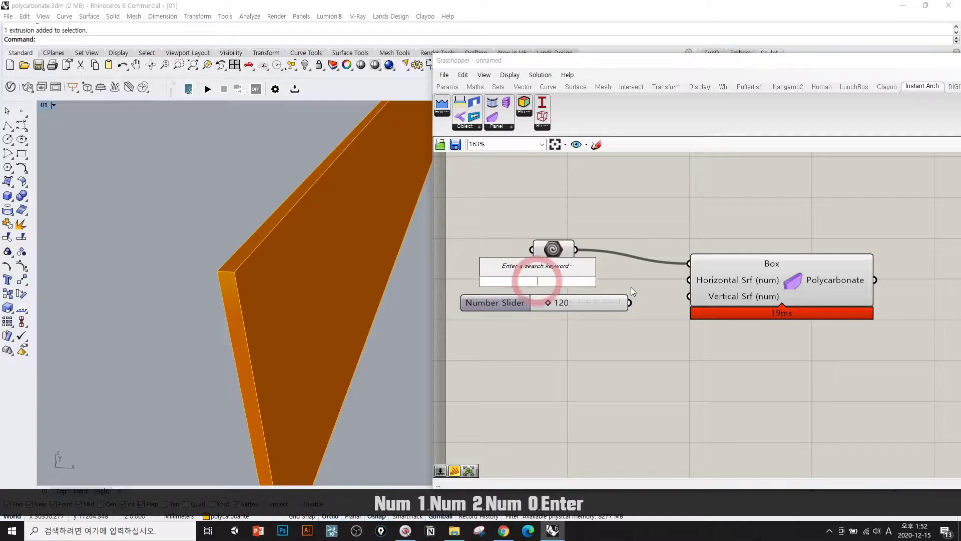
{"action": "type", "text": "2"}
{"action": "key", "text": "BackSpace"}
{"action": "type", "text": "2"}
{"action": "key", "text": "Return"}
{"action": "left_click_drag", "start_coordinate": [623, 282], "coordinate": [689, 280]}
{"action": "left_click_drag", "start_coordinate": [689, 295], "coordinate": [630, 303]}
{"action": "left_click", "coordinate": [649, 334]}
{"action": "left_click_drag", "start_coordinate": [689, 295], "coordinate": [593, 318], "text": "ctrl"}
{"action": "left_click", "coordinate": [650, 338]}
{"action": "left_click", "coordinate": [653, 319]}
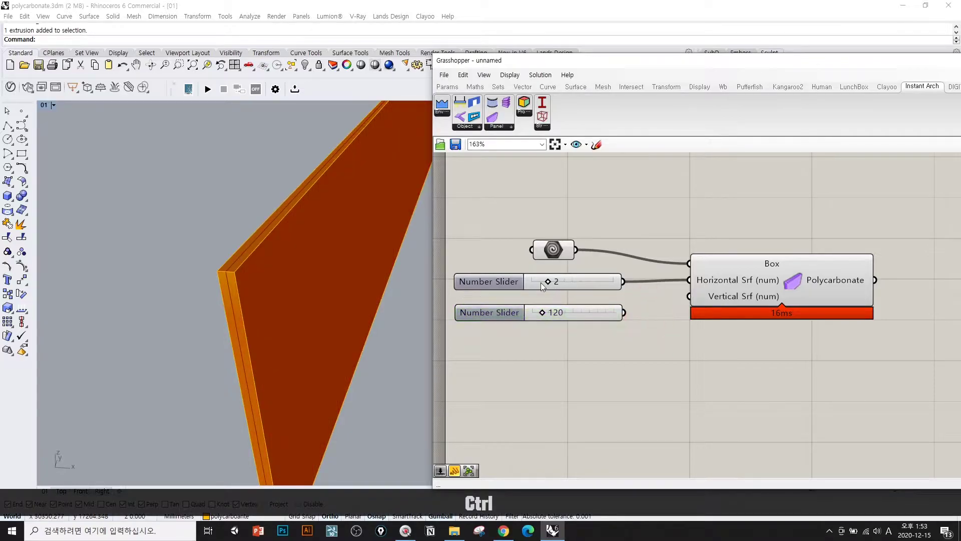
Hide the original solid panel box in the model so only the component preview is displayed.
{"action": "right_click_drag", "start_coordinate": [204, 286], "coordinate": [287, 278], "text": "shift"}
{"action": "left_click", "coordinate": [353, 301]}
{"action": "type", "text": "h"}
{"action": "key", "text": "space"}
{"action": "right_click_drag", "start_coordinate": [352, 302], "coordinate": [371, 318]}
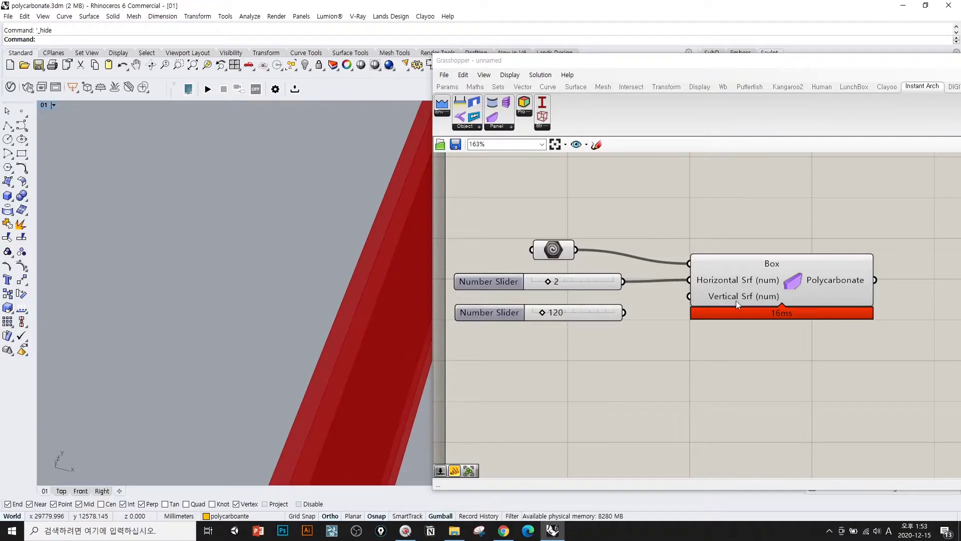
Connect the 120 slider to the Polycarbonate component's Vertical Srf (num) input.
{"action": "left_click_drag", "start_coordinate": [684, 298], "coordinate": [622, 319]}
{"action": "left_click_drag", "start_coordinate": [758, 283], "coordinate": [765, 294]}
{"action": "left_click", "coordinate": [759, 358]}
{"action": "right_click_drag", "start_coordinate": [369, 360], "coordinate": [275, 291]}
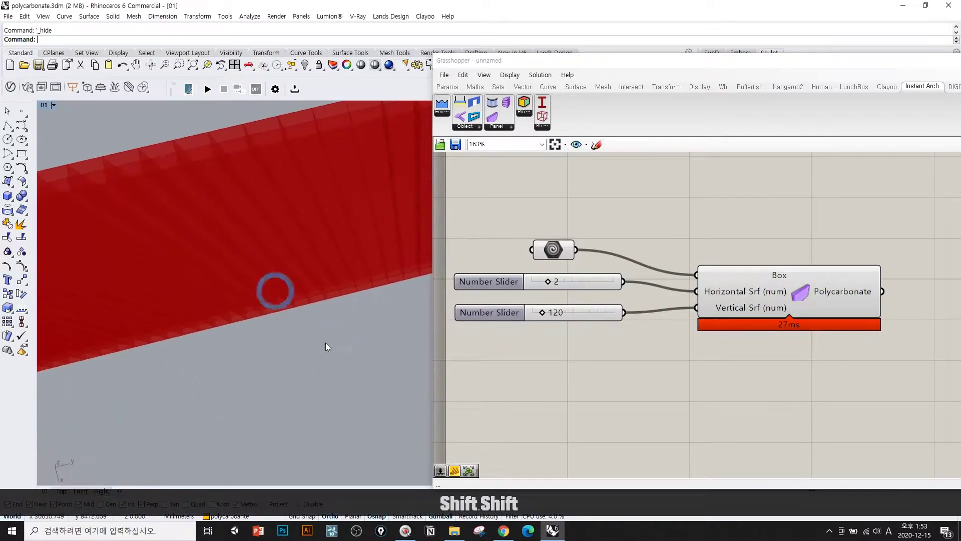
Switch the viewport to rendered display and examine the end of the polycarbonate preview close up.
{"action": "type", "text": "rf"}
{"action": "key", "text": "space"}
{"action": "right_click_drag", "start_coordinate": [199, 274], "coordinate": [270, 283]}
{"action": "right_click_drag", "start_coordinate": [270, 282], "coordinate": [337, 290], "text": "shift"}
{"action": "scroll", "coordinate": [336, 290], "scroll_direction": "down", "scroll_amount": 6}
{"action": "left_click_drag", "start_coordinate": [564, 64], "coordinate": [770, 48]}
{"action": "right_click_drag", "start_coordinate": [461, 251], "coordinate": [481, 224], "text": "shift"}
{"action": "type", "text": "z"}
{"action": "key", "text": "space"}
{"action": "left_click_drag", "start_coordinate": [296, 235], "coordinate": [372, 303]}
{"action": "right_click_drag", "start_coordinate": [372, 303], "coordinate": [355, 306], "text": "shift"}
{"action": "right_click_drag", "start_coordinate": [354, 306], "coordinate": [373, 287]}
{"action": "right_click_drag", "start_coordinate": [488, 287], "coordinate": [407, 289], "text": "shift"}
Set the horizontal surface slider to 3 and the vertical surface slider to 360.
{"action": "left_click", "coordinate": [761, 270]}
{"action": "left_click_drag", "start_coordinate": [759, 268], "coordinate": [787, 269]}
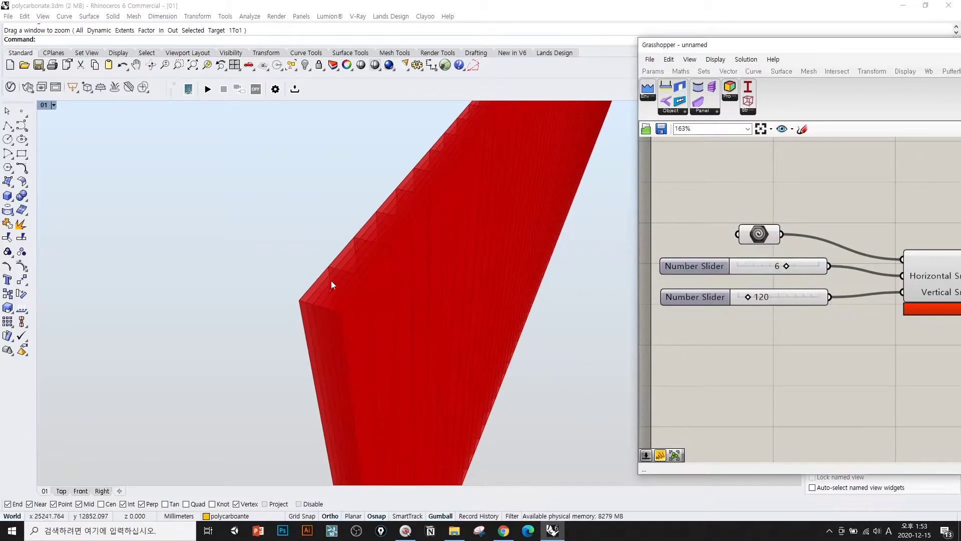
{"action": "left_click_drag", "start_coordinate": [783, 268], "coordinate": [767, 296]}
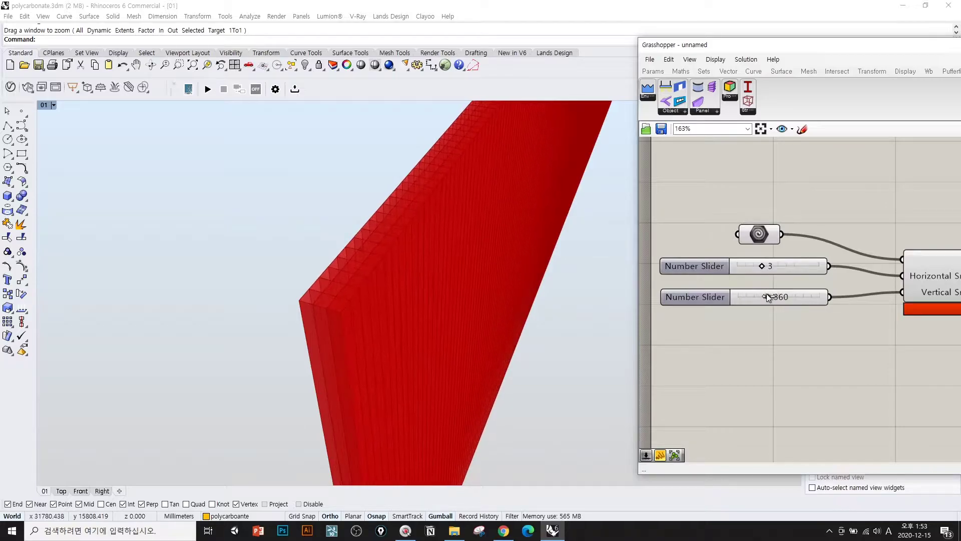
{"action": "right_click_drag", "start_coordinate": [494, 314], "coordinate": [440, 320]}
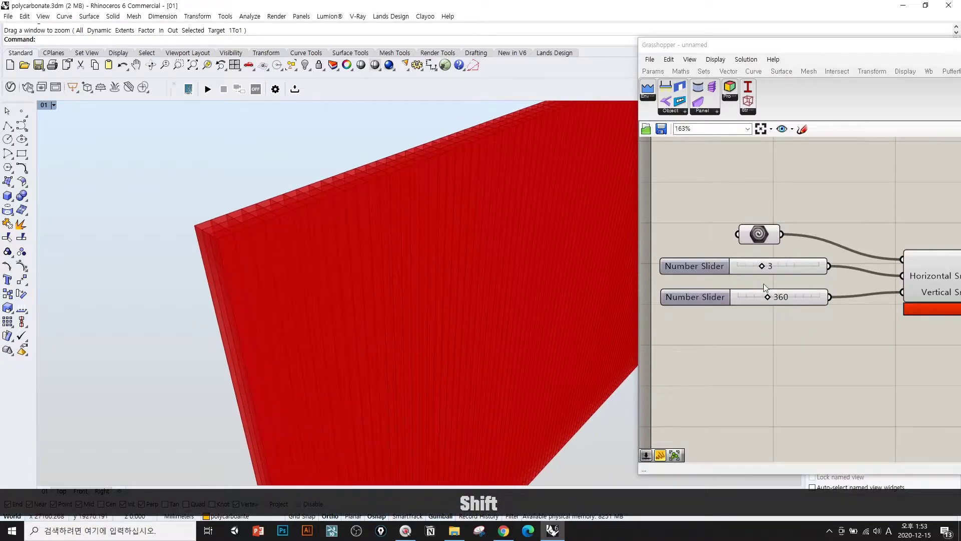
Add another Geometry parameter and connect the Polycarbonate output to it.
{"action": "right_click_drag", "start_coordinate": [813, 333], "coordinate": [762, 331]}
{"action": "scroll", "coordinate": [761, 331], "scroll_direction": "down", "scroll_amount": 3}
{"action": "right_click_drag", "start_coordinate": [898, 325], "coordinate": [759, 312]}
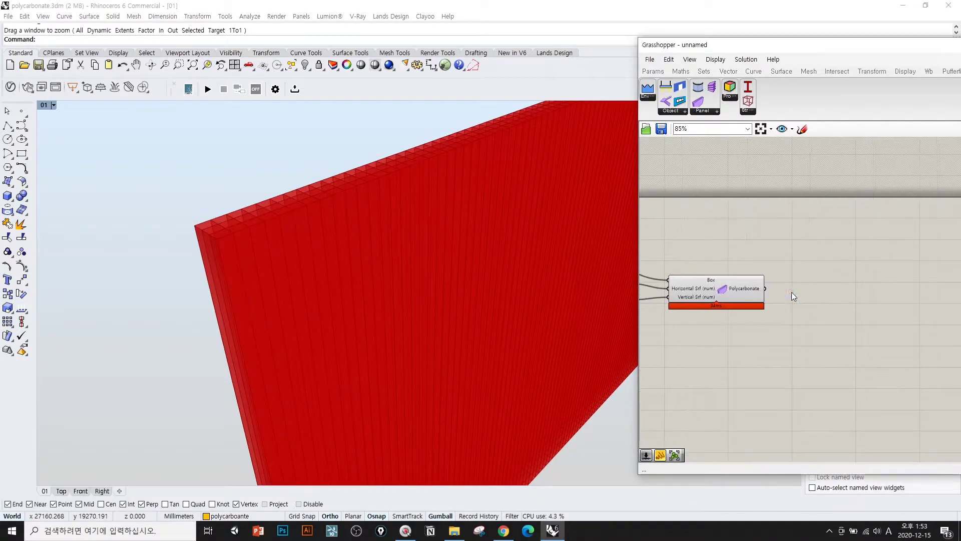
{"action": "double_click", "coordinate": [792, 293]}
{"action": "type", "text": "geo"}
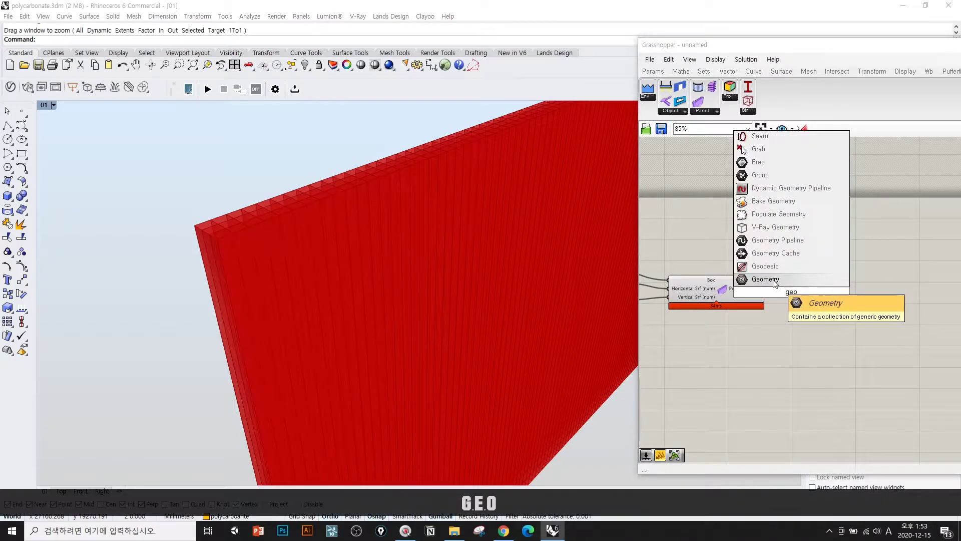
{"action": "key", "text": "Return"}
{"action": "left_click_drag", "start_coordinate": [770, 288], "coordinate": [779, 291]}
{"action": "left_click_drag", "start_coordinate": [793, 289], "coordinate": [802, 288]}
Bake the output Geometry parameter onto the polycarboante layer and close the Grasshopper window.
{"action": "right_click", "coordinate": [800, 290]}
{"action": "left_click", "coordinate": [840, 326]}
{"action": "left_click", "coordinate": [841, 265]}
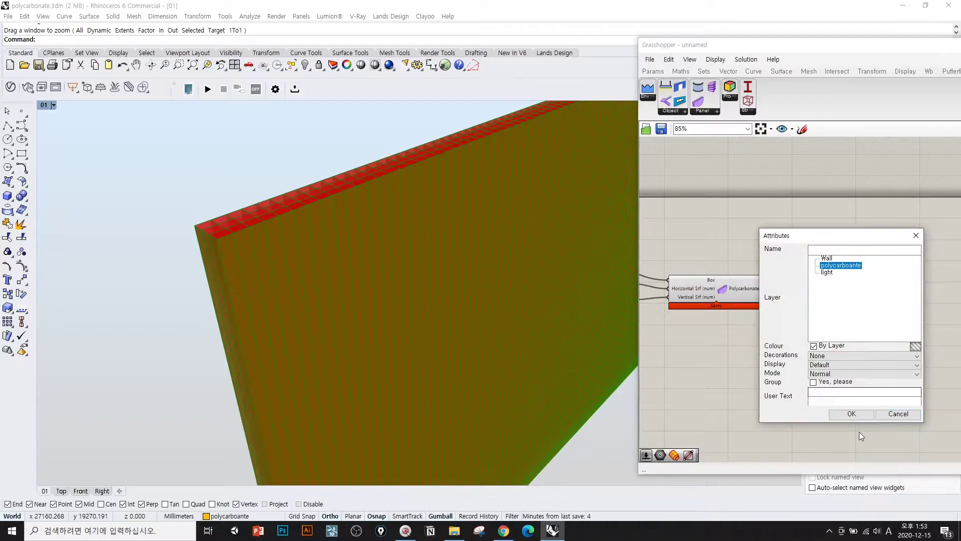
{"action": "left_click", "coordinate": [851, 413]}
{"action": "left_click", "coordinate": [772, 343]}
{"action": "double_click", "coordinate": [865, 45]}
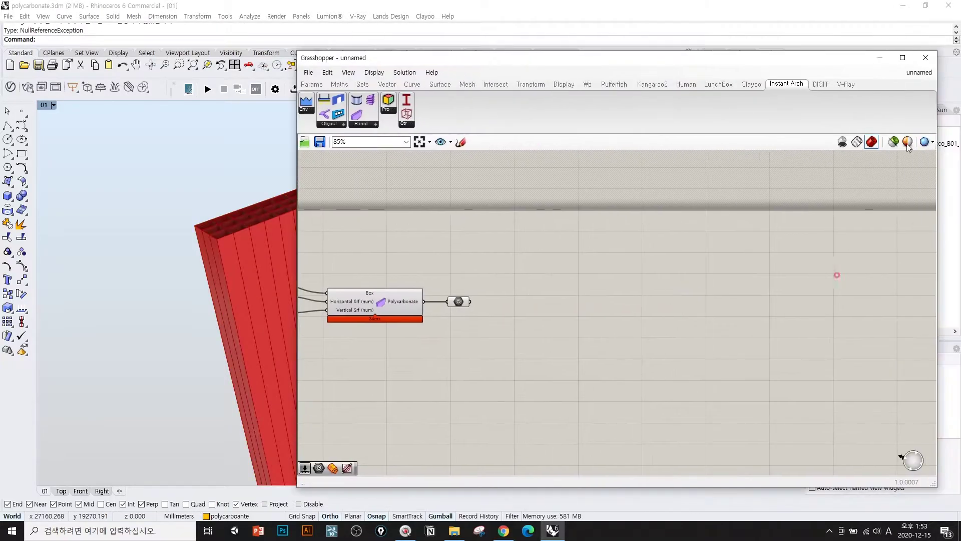
{"action": "left_click", "coordinate": [926, 57]}
Switch the viewport to shaded display and show all hidden objects.
{"action": "right_click_drag", "start_coordinate": [679, 349], "coordinate": [646, 340]}
{"action": "key", "text": "space"}
{"action": "type", "text": "show"}
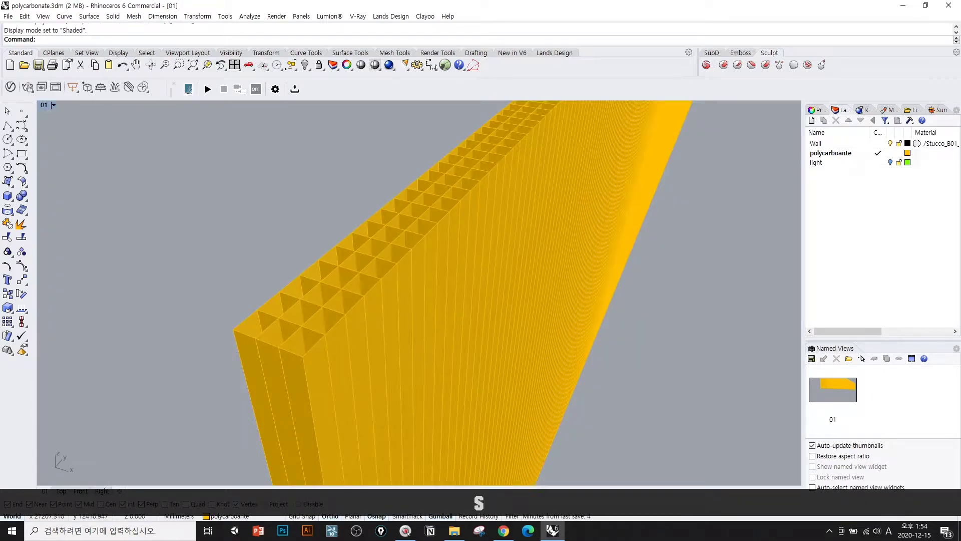
{"action": "key", "text": "space"}
Move the original solid box out of the multiwall sheet and delete it.
{"action": "left_click", "coordinate": [417, 354]}
{"action": "type", "text": "HH"}
{"action": "key", "text": "space"}
{"action": "left_click", "coordinate": [327, 320]}
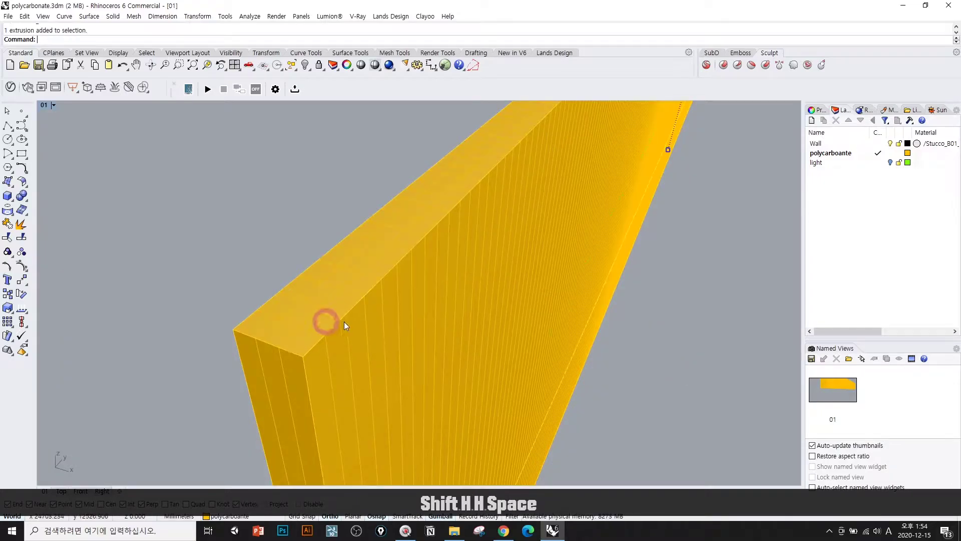
{"action": "scroll", "coordinate": [458, 348], "scroll_direction": "down", "scroll_amount": 3}
{"action": "scroll", "coordinate": [483, 349], "scroll_direction": "down", "scroll_amount": 2}
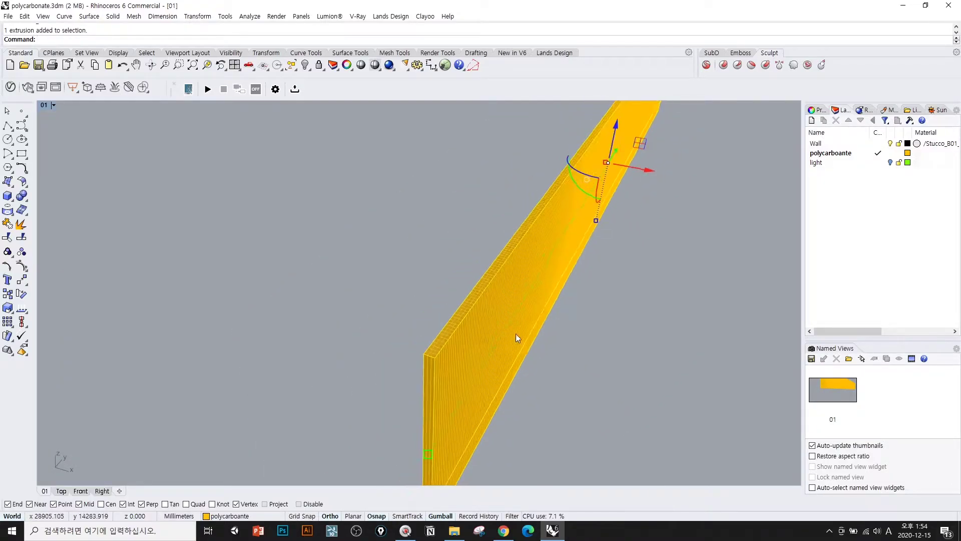
{"action": "left_click_drag", "start_coordinate": [650, 170], "coordinate": [701, 180]}
{"action": "left_click", "coordinate": [697, 392]}
{"action": "left_click", "coordinate": [547, 398]}
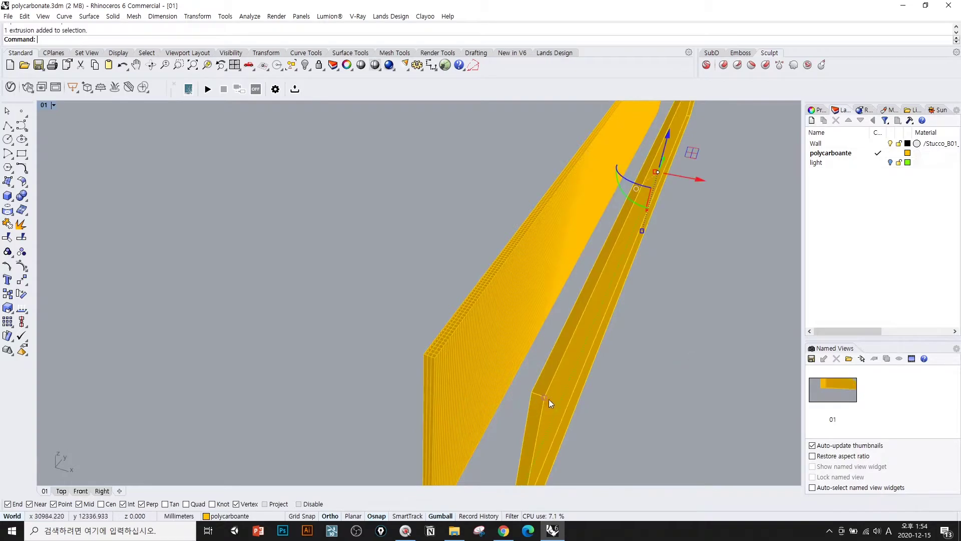
{"action": "type", "text": "e"}
{"action": "key", "text": "space"}
Select the baked multiwall sheet, open its object properties, and switch the viewport to rendered display.
{"action": "right_click_drag", "start_coordinate": [579, 380], "coordinate": [470, 376]}
{"action": "scroll", "coordinate": [403, 326], "scroll_direction": "up", "scroll_amount": 6}
{"action": "left_click", "coordinate": [521, 359]}
{"action": "right_click_drag", "start_coordinate": [521, 359], "coordinate": [422, 333], "text": "shift"}
{"action": "scroll", "coordinate": [497, 366], "scroll_direction": "up", "scroll_amount": 4}
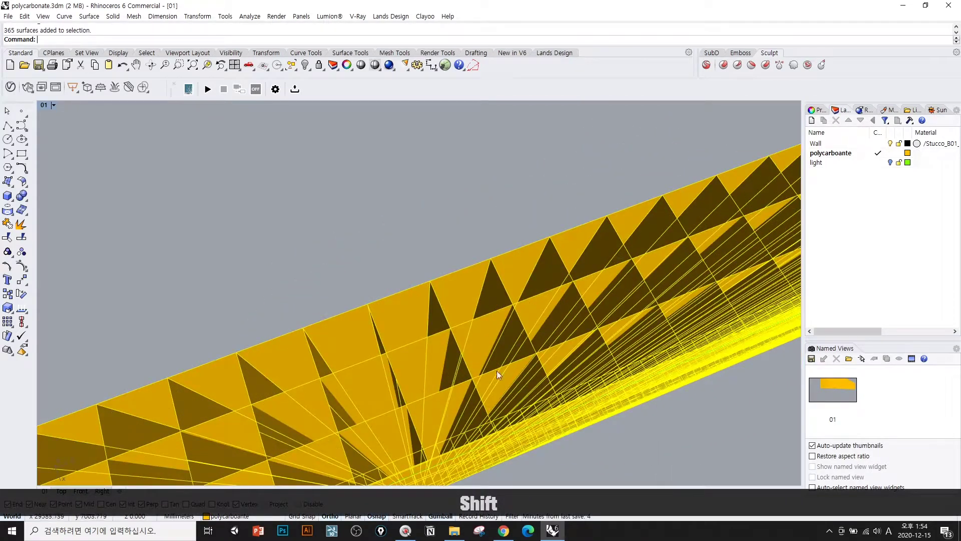
{"action": "left_click", "coordinate": [814, 110]}
{"action": "right_click_drag", "start_coordinate": [468, 247], "coordinate": [532, 248]}
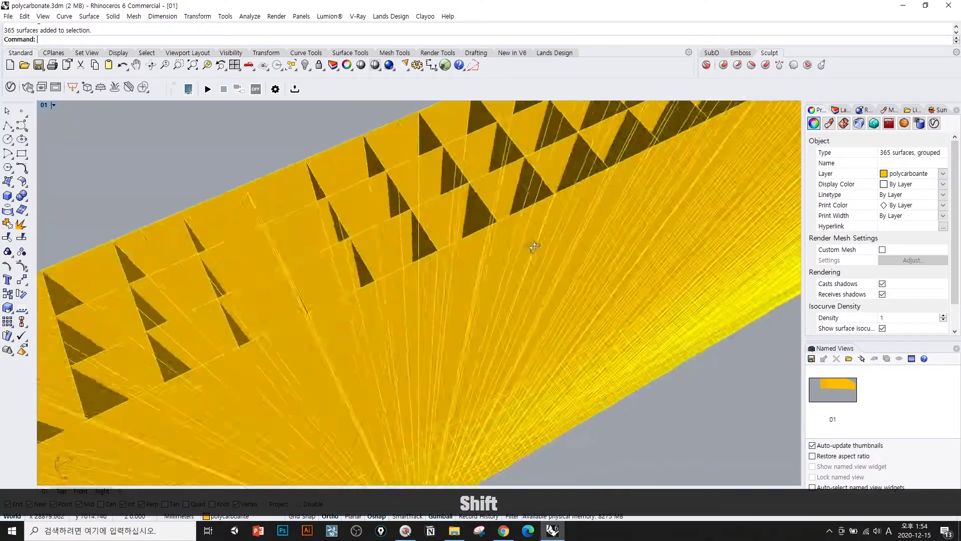
{"action": "type", "text": "rf"}
{"action": "key", "text": "space"}
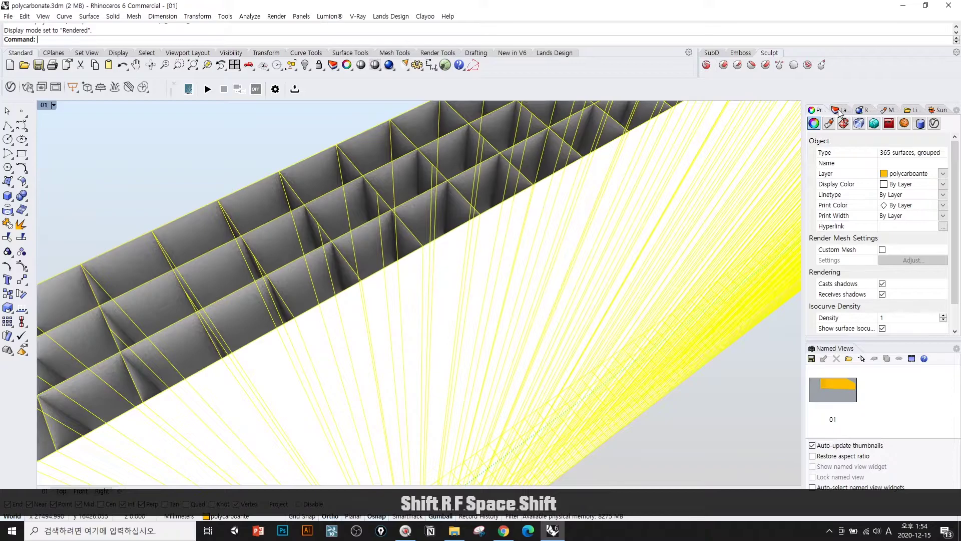
Turn on thickness for the multiwall sheet's surfaces with a distance of 3.
{"action": "left_click", "coordinate": [839, 110]}
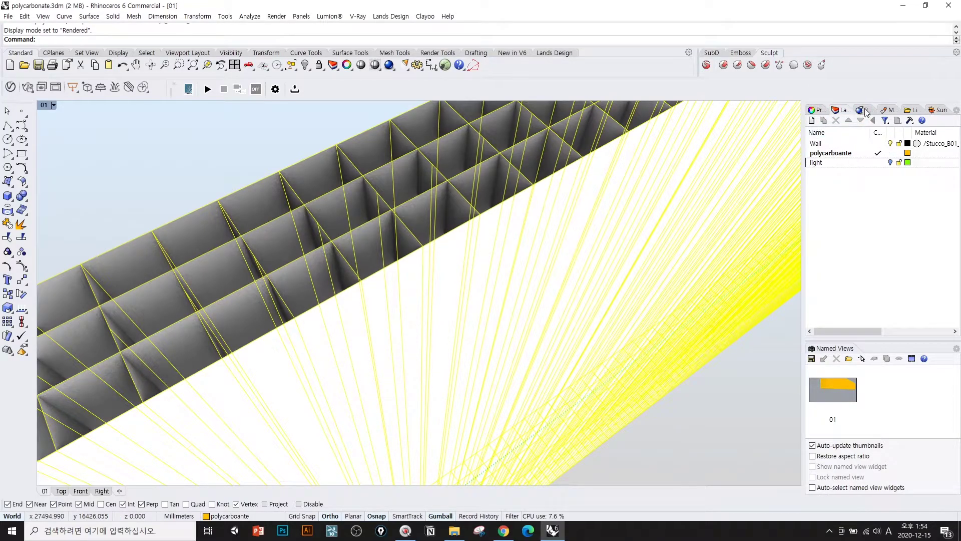
{"action": "left_click", "coordinate": [820, 110]}
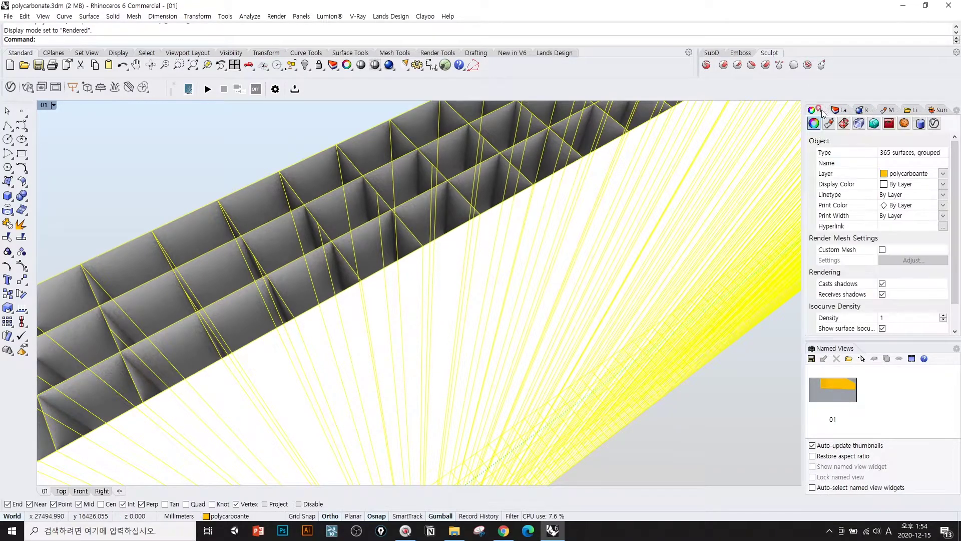
{"action": "left_click", "coordinate": [858, 124]}
{"action": "left_click", "coordinate": [823, 142]}
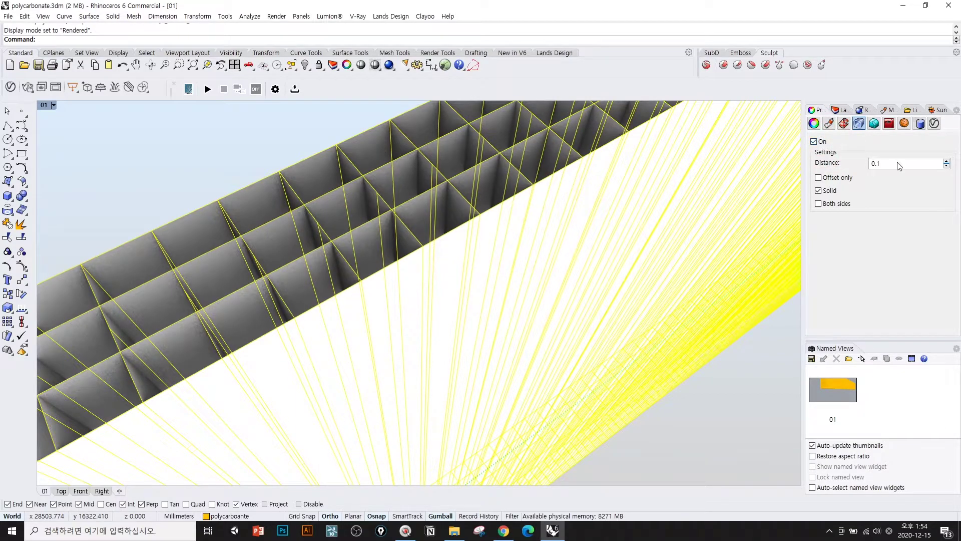
{"action": "type", "text": "1"}
{"action": "key", "text": "BackSpace"}
{"action": "type", "text": "3"}
{"action": "key", "text": "Return"}
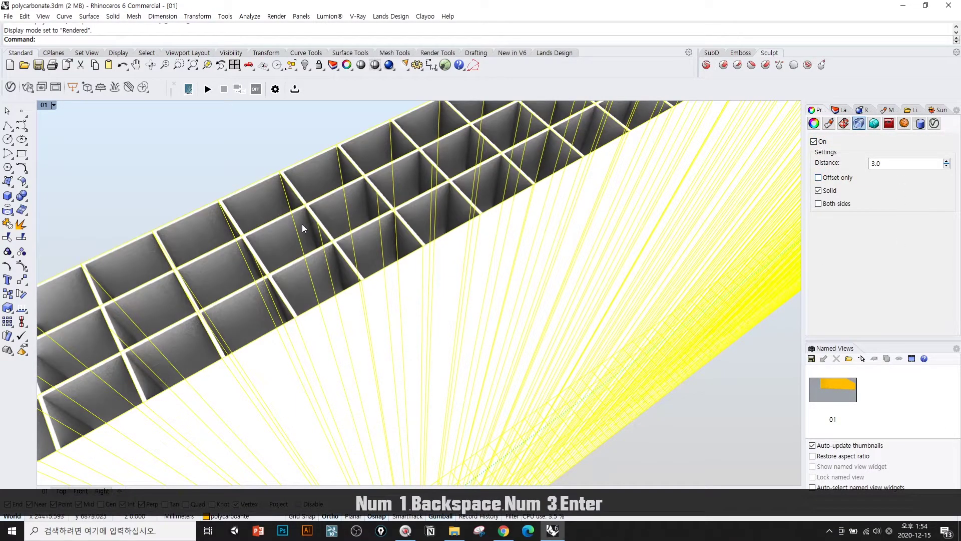
{"action": "left_click", "coordinate": [202, 164]}
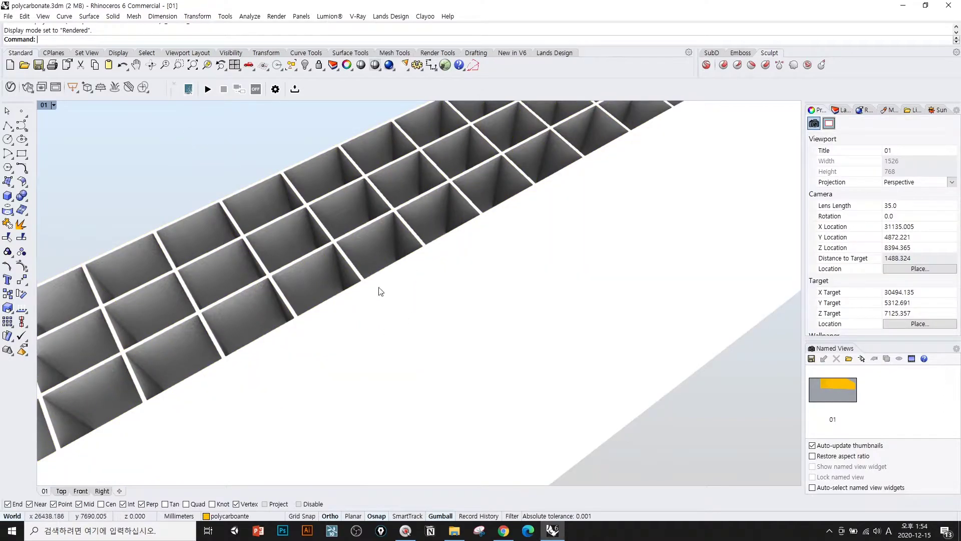
Select the polycarboante layer and widen the layer list to reveal its material assignment.
{"action": "left_click", "coordinate": [361, 280]}
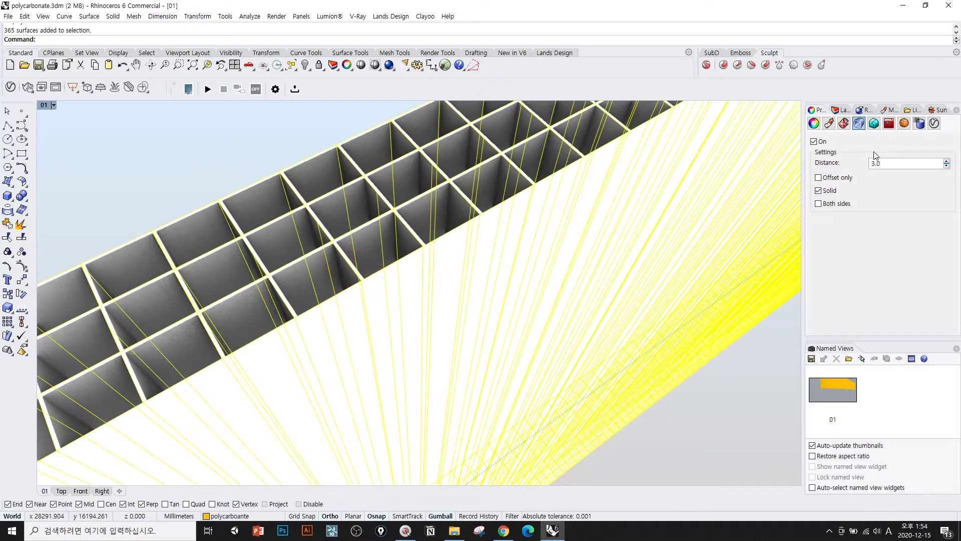
{"action": "left_click", "coordinate": [814, 124]}
{"action": "left_click", "coordinate": [268, 150]}
{"action": "left_click", "coordinate": [841, 109]}
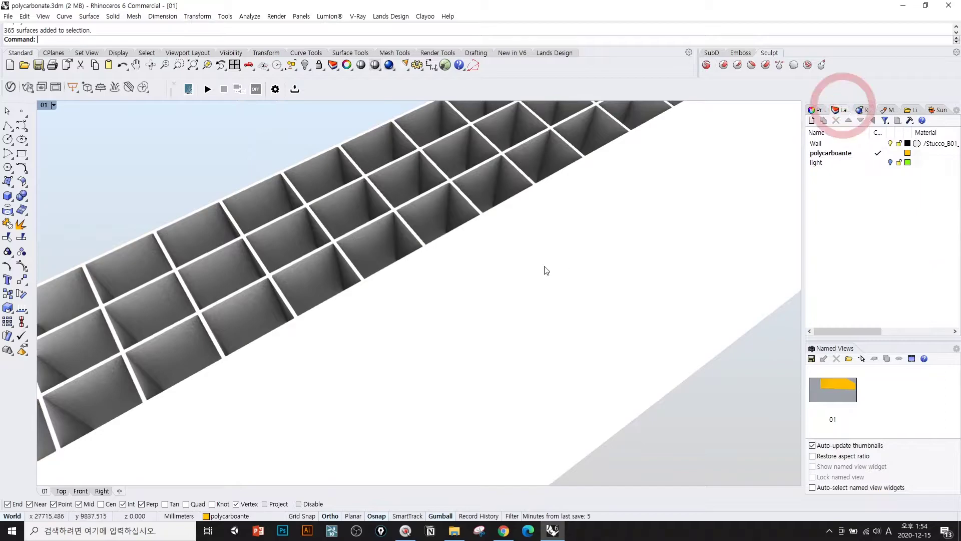
{"action": "left_click", "coordinate": [853, 154]}
{"action": "left_click_drag", "start_coordinate": [803, 177], "coordinate": [786, 175]}
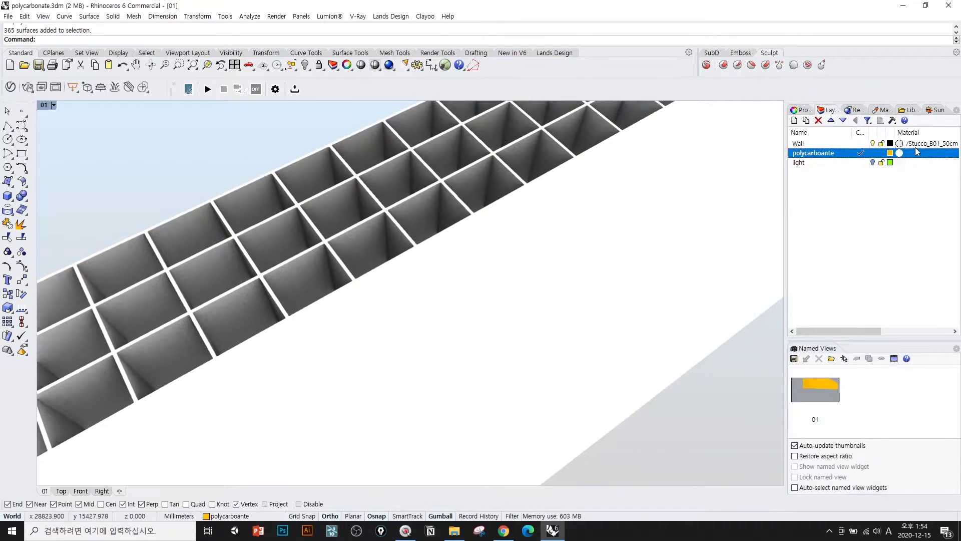
Open the V-Ray Asset Editor and locate the PolyCarbonate material in the Glass material library.
{"action": "left_click", "coordinate": [220, 140]}
{"action": "left_click", "coordinate": [10, 88]}
{"action": "left_click_drag", "start_coordinate": [468, 101], "coordinate": [423, 90]}
{"action": "left_click", "coordinate": [495, 254]}
{"action": "left_click", "coordinate": [319, 250]}
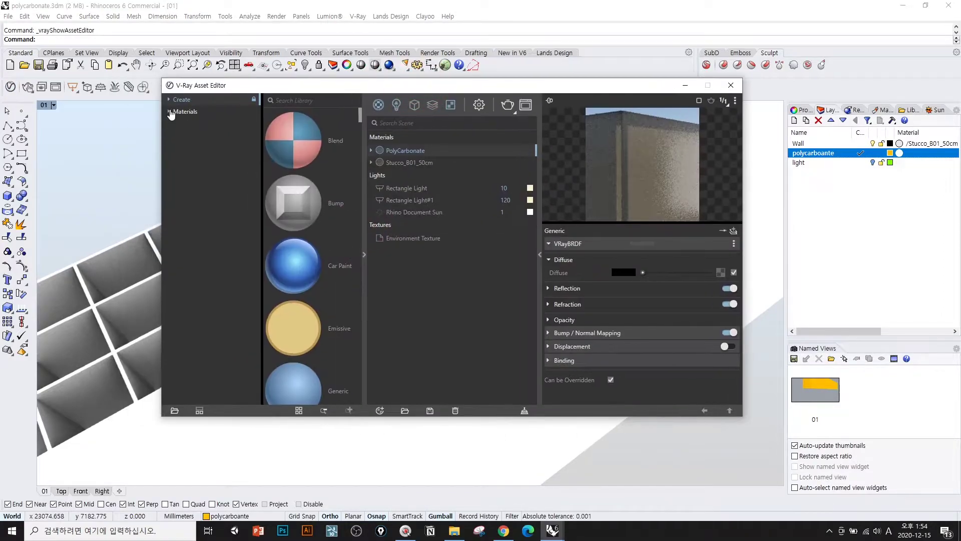
{"action": "left_click", "coordinate": [169, 111]}
{"action": "left_click", "coordinate": [187, 221]}
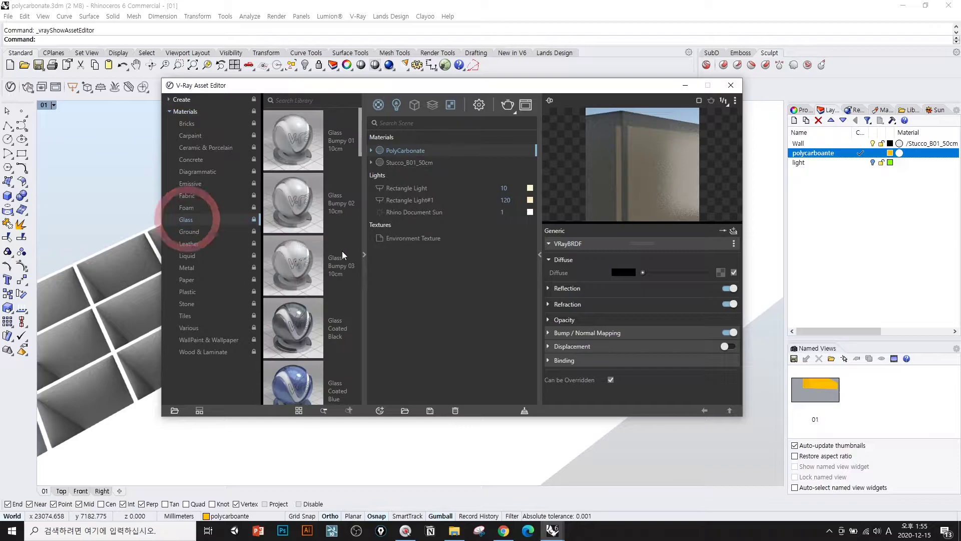
{"action": "scroll", "coordinate": [304, 235], "scroll_direction": "down", "scroll_amount": 10}
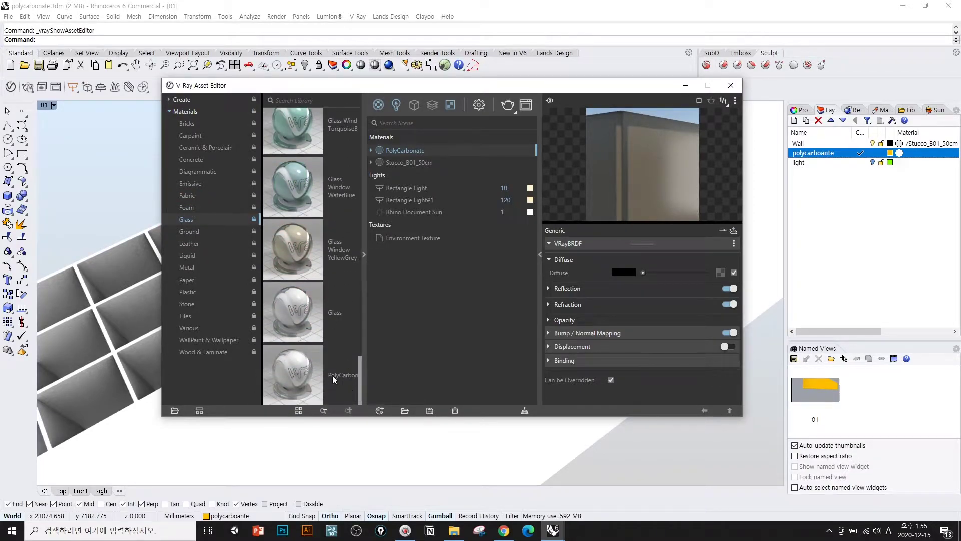
{"action": "left_click_drag", "start_coordinate": [300, 374], "coordinate": [319, 352]}
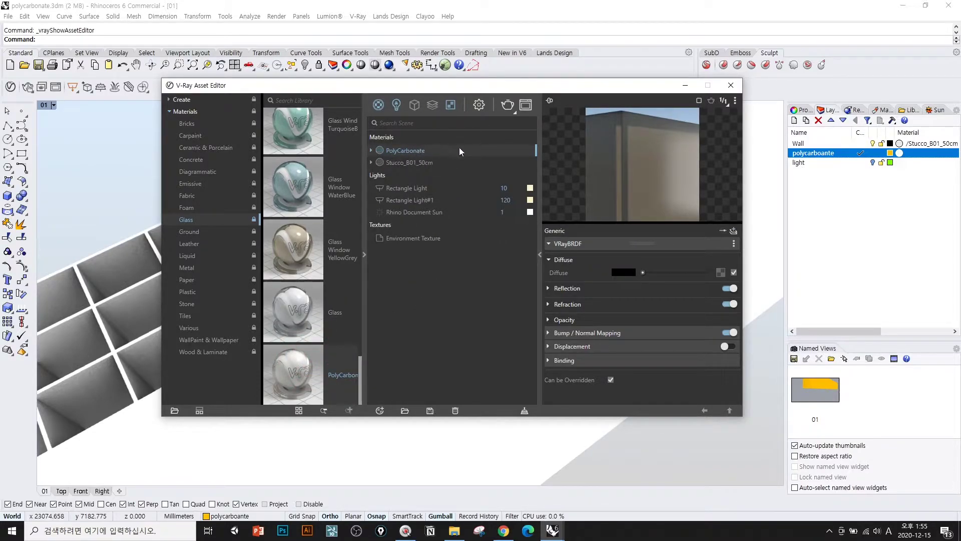
Apply the scene's PolyCarbonate material to the polycarboante layer and close the V-Ray Asset Editor.
{"action": "left_click", "coordinate": [734, 101]}
{"action": "right_click", "coordinate": [409, 150]}
{"action": "mouse_move", "coordinate": [466, 185]}
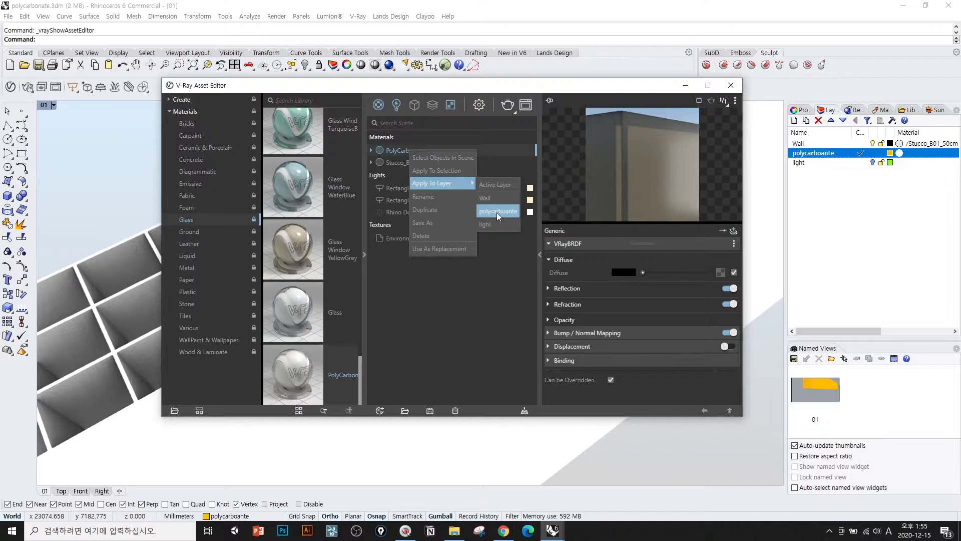
{"action": "left_click", "coordinate": [731, 85]}
{"action": "right_click_drag", "start_coordinate": [481, 238], "coordinate": [332, 193], "text": "shift"}
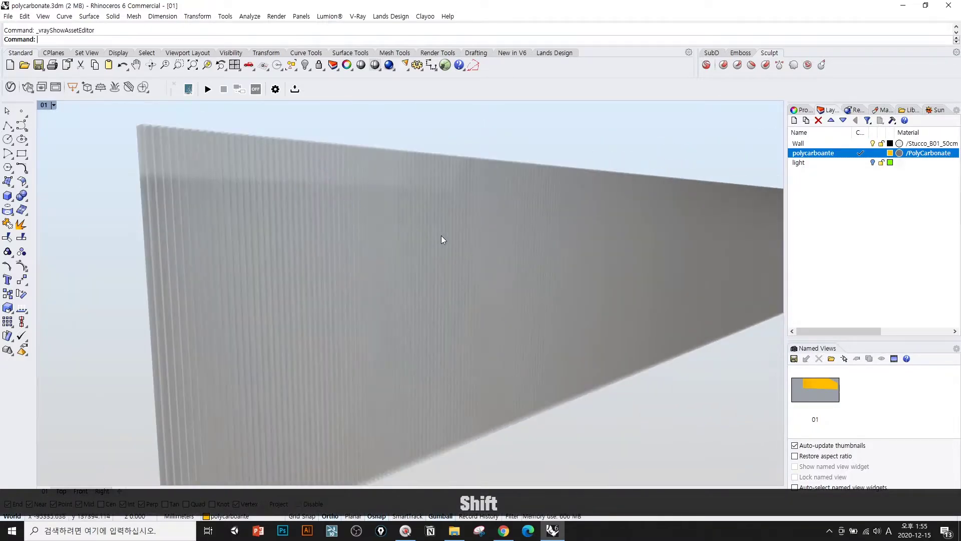
Return to shaded display and bring back the hidden shelf unit.
{"action": "type", "text": "sf"}
{"action": "key", "text": "space"}
{"action": "type", "text": "show"}
{"action": "key", "text": "space"}
Copy the polycarbonate panel vertically from the upper opening down into the lower opening of the shelf unit.
{"action": "left_click", "coordinate": [392, 231]}
{"action": "type", "text": "c"}
{"action": "key", "text": "space"}
{"action": "left_click", "coordinate": [150, 119]}
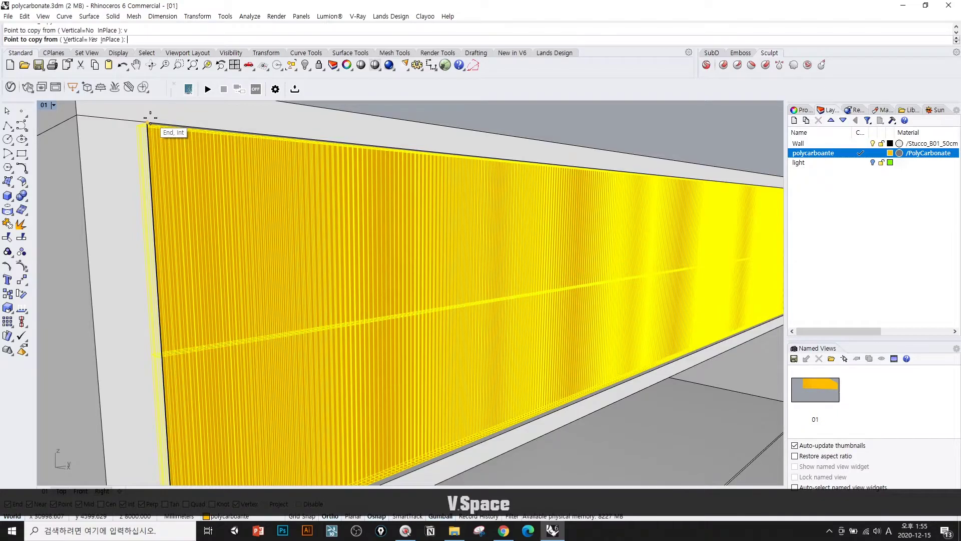
{"action": "scroll", "coordinate": [150, 120], "scroll_direction": "down", "scroll_amount": 5}
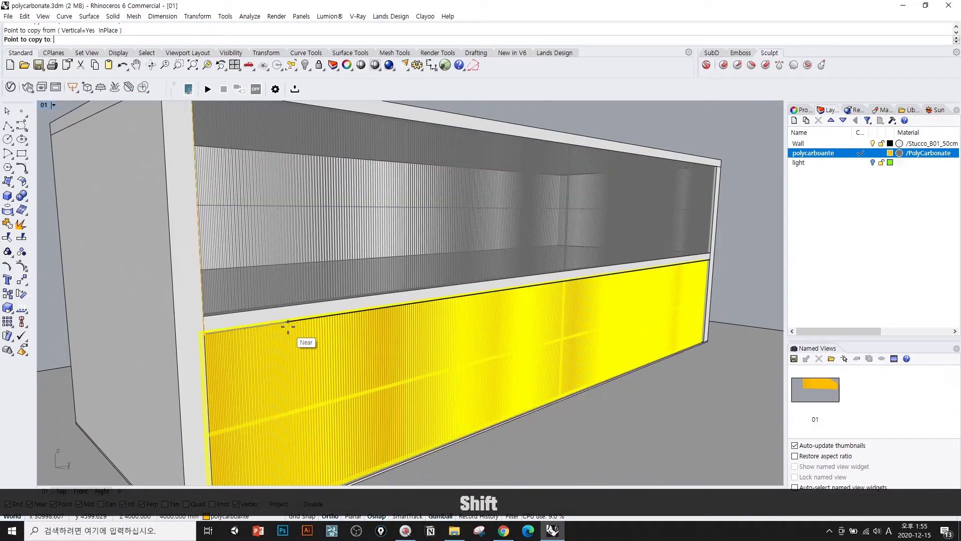
{"action": "left_click", "coordinate": [302, 335]}
{"action": "key", "text": "space"}
{"action": "key", "text": "Escape"}
{"action": "key", "text": "Escape"}
Turn on the light layer and check the shelf unit in rendered display before returning to shaded display.
{"action": "type", "text": "rf"}
{"action": "key", "text": "space"}
{"action": "mouse_move", "coordinate": [478, 316]}
{"action": "right_mouse_down"}
{"action": "mouse_move", "coordinate": [482, 332]}
{"action": "mouse_move", "coordinate": [488, 306]}
{"action": "right_mouse_up"}
{"action": "type", "text": "sf"}
{"action": "key", "text": "space"}
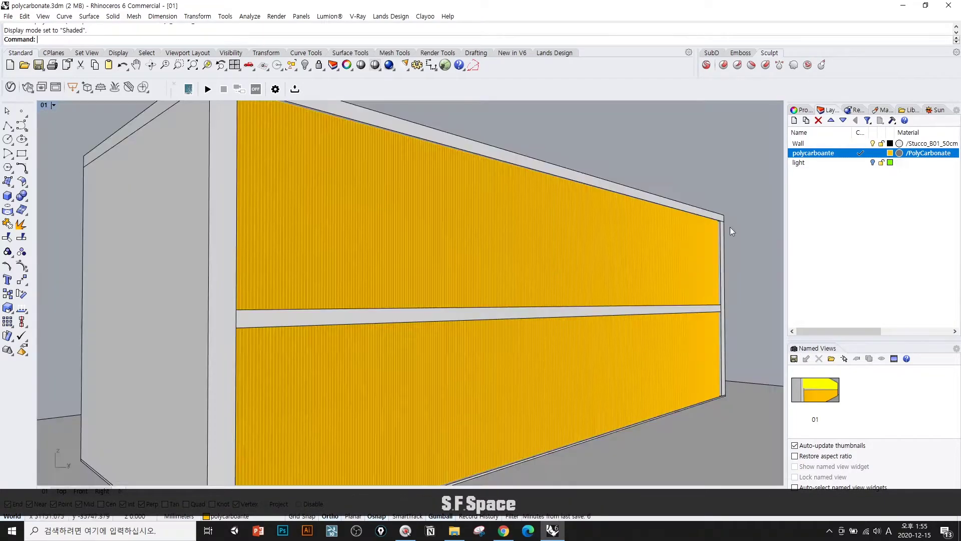
{"action": "left_click", "coordinate": [872, 162]}
{"action": "type", "text": "rf"}
{"action": "key", "text": "space"}
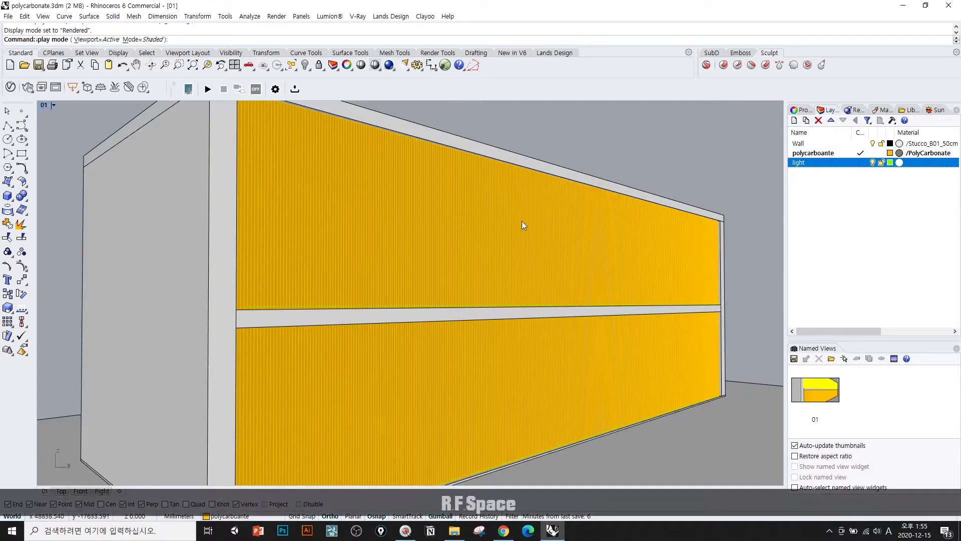
{"action": "type", "text": "sf"}
{"action": "key", "text": "space"}
Hide the upper and lower polycarbonate panels to expose the shelf unit's interior.
{"action": "left_click", "coordinate": [452, 248]}
{"action": "type", "text": "h"}
{"action": "key", "text": "space"}
{"action": "type", "text": "h"}
{"action": "left_click", "coordinate": [443, 411]}
{"action": "key", "text": "space"}
Examine the lights placed inside the upper and lower openings of the shelf unit.
{"action": "right_click_drag", "start_coordinate": [508, 252], "coordinate": [553, 288]}
{"action": "left_click", "coordinate": [506, 166]}
{"action": "right_click_drag", "start_coordinate": [468, 189], "coordinate": [452, 256], "text": "shift"}
{"action": "key", "text": "Escape"}
{"action": "left_click", "coordinate": [371, 252]}
{"action": "key", "text": "Escape"}
{"action": "scroll", "coordinate": [471, 297], "scroll_direction": "down", "scroll_amount": 4}
{"action": "right_click_drag", "start_coordinate": [501, 300], "coordinate": [518, 262], "text": "shift"}
{"action": "left_click", "coordinate": [752, 199]}
Show all hidden objects and restore the named view 01.
{"action": "type", "text": "show"}
{"action": "key", "text": "space"}
{"action": "double_click", "coordinate": [815, 389]}
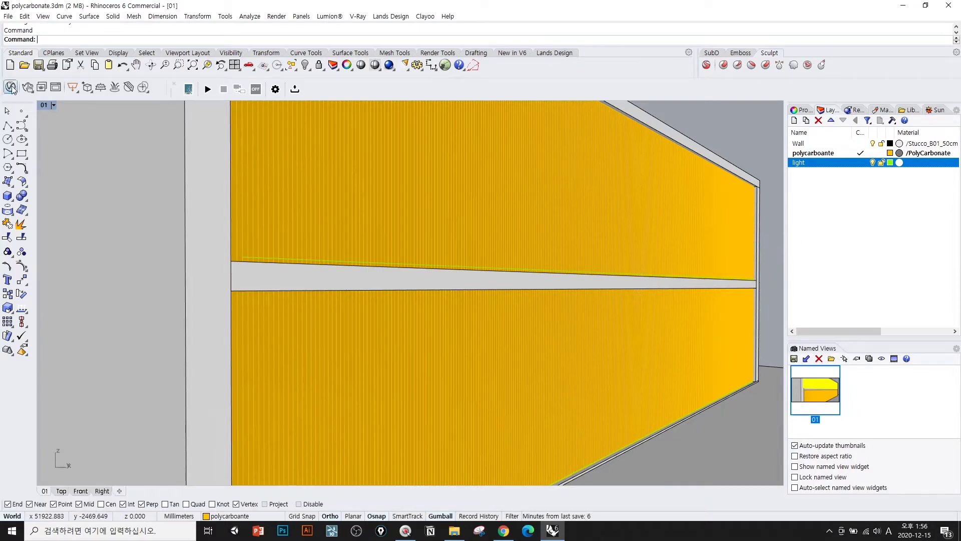
Start a V-Ray render of view 01 from the Asset Editor.
{"action": "left_click", "coordinate": [11, 90]}
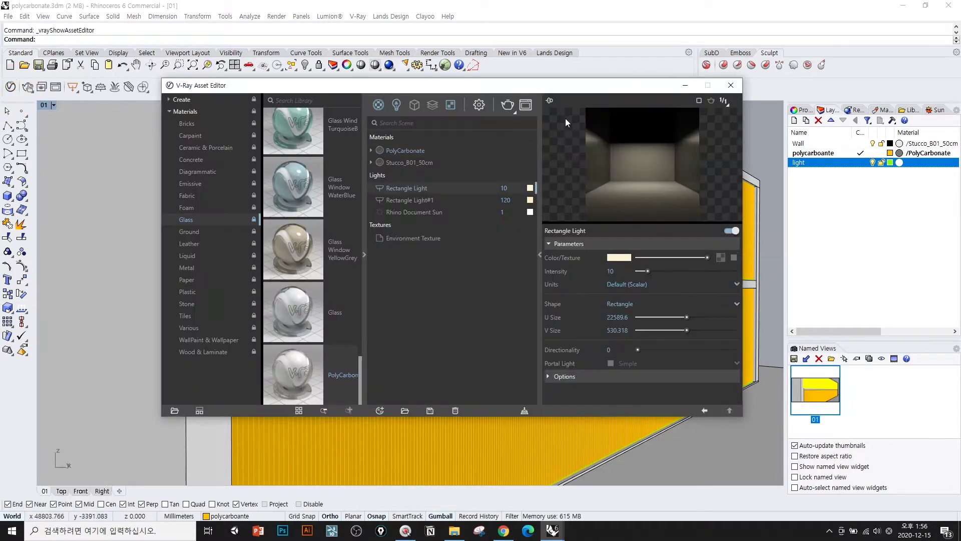
{"action": "left_click", "coordinate": [734, 91]}
{"action": "left_click", "coordinate": [11, 88]}
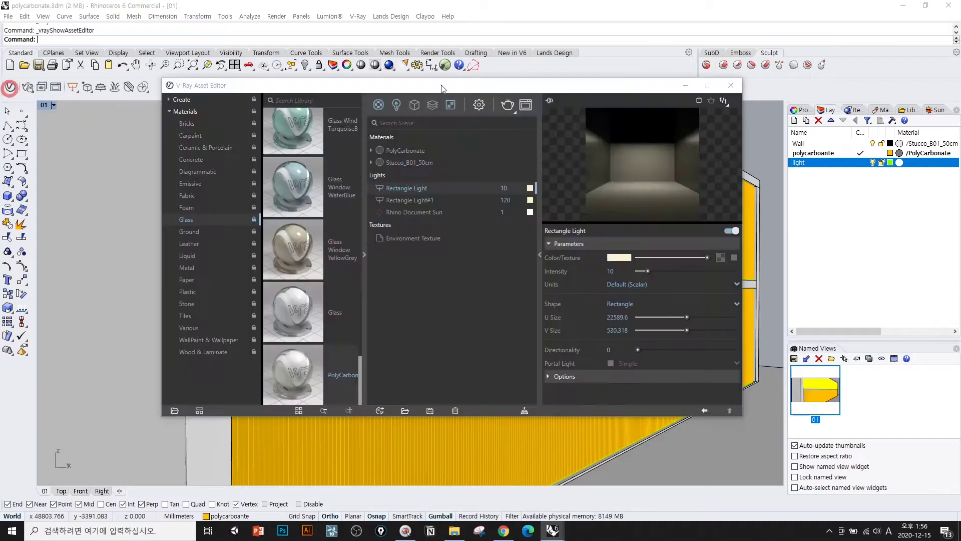
{"action": "left_click", "coordinate": [507, 105]}
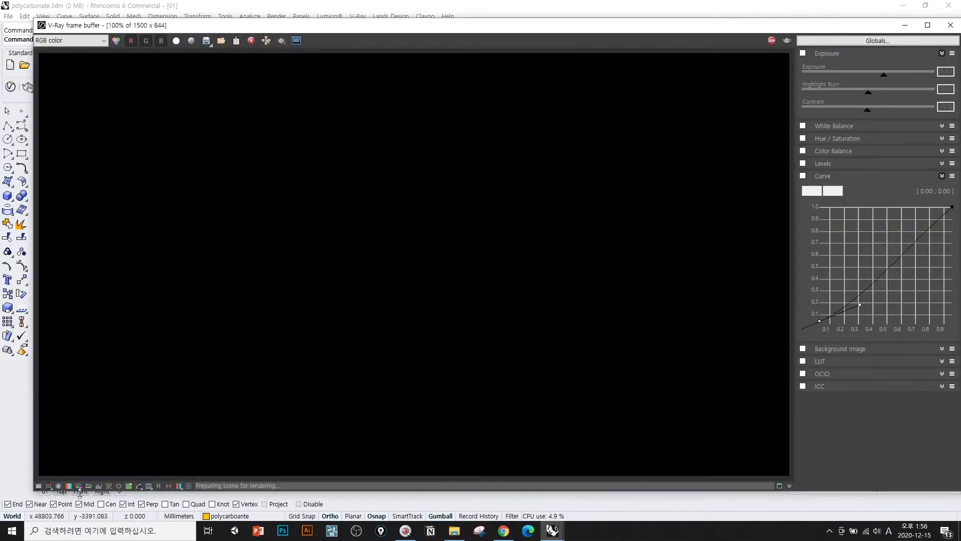
Hide the colour corrections in the V-Ray frame buffer and minimise the Asset Editor to clear the view of the render.
{"action": "left_click", "coordinate": [39, 486]}
{"action": "left_click_drag", "start_coordinate": [615, 29], "coordinate": [649, 132]}
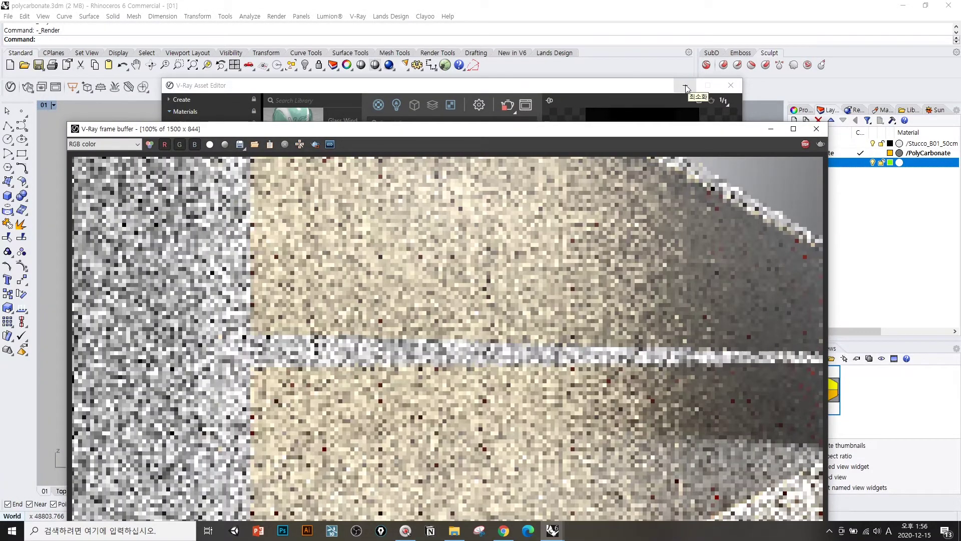
{"action": "left_click", "coordinate": [685, 85]}
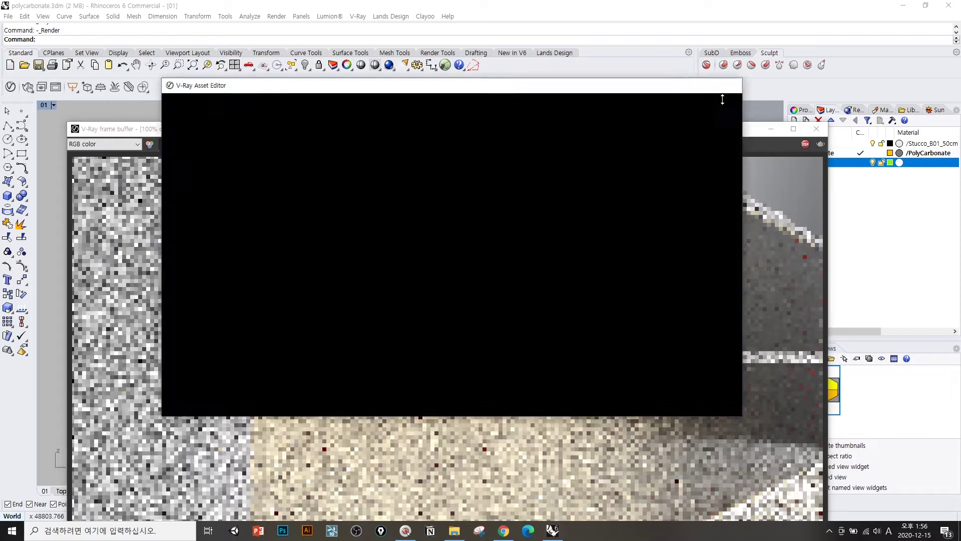
{"action": "left_click_drag", "start_coordinate": [621, 129], "coordinate": [615, 11]}
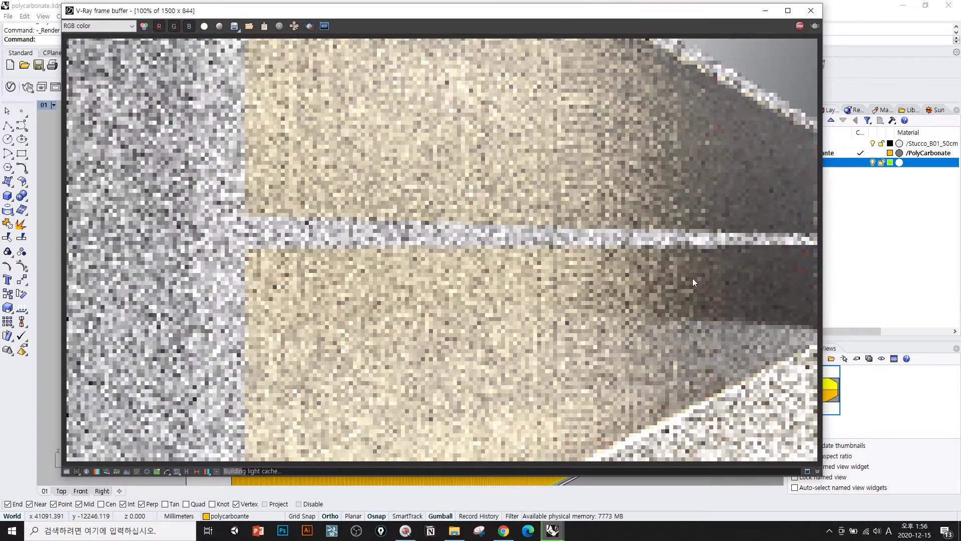